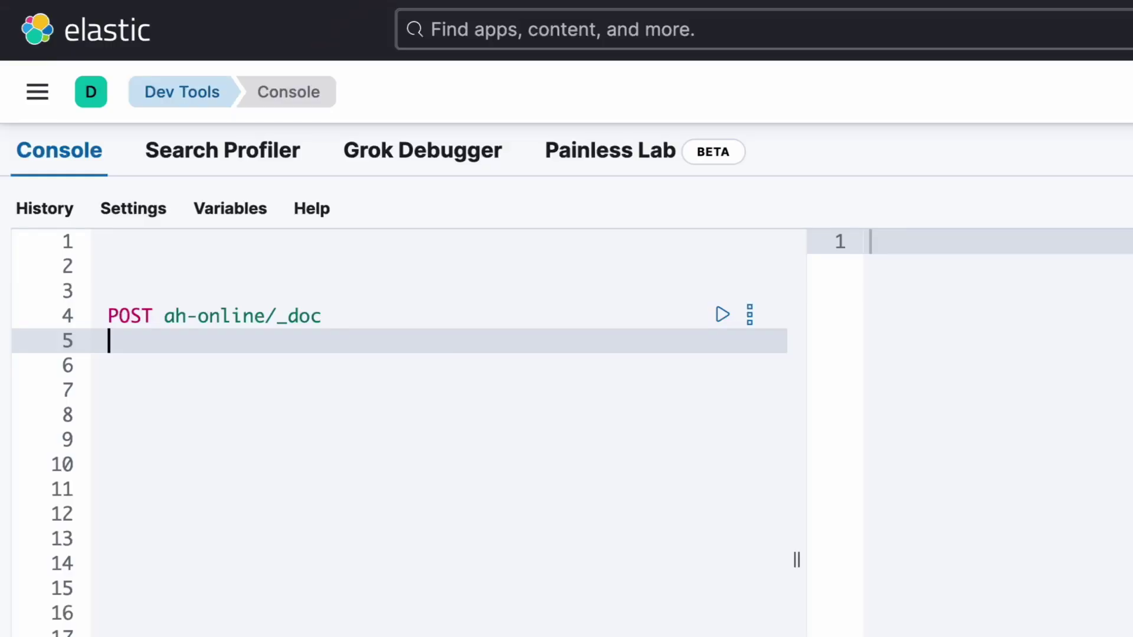
# Index the Gerookte zalm document, then run GET ah-online/_search and scroll its 787 hits.
pyautogui.write('{   "DATUM": "16-Nov-2023",   "CE_AANTAL": 1,   "OMSCH": "Gerookte zalm",   "GEWICHT": 0,   "STORETYPE": "online",   "NASA_NUM": 590209 }')
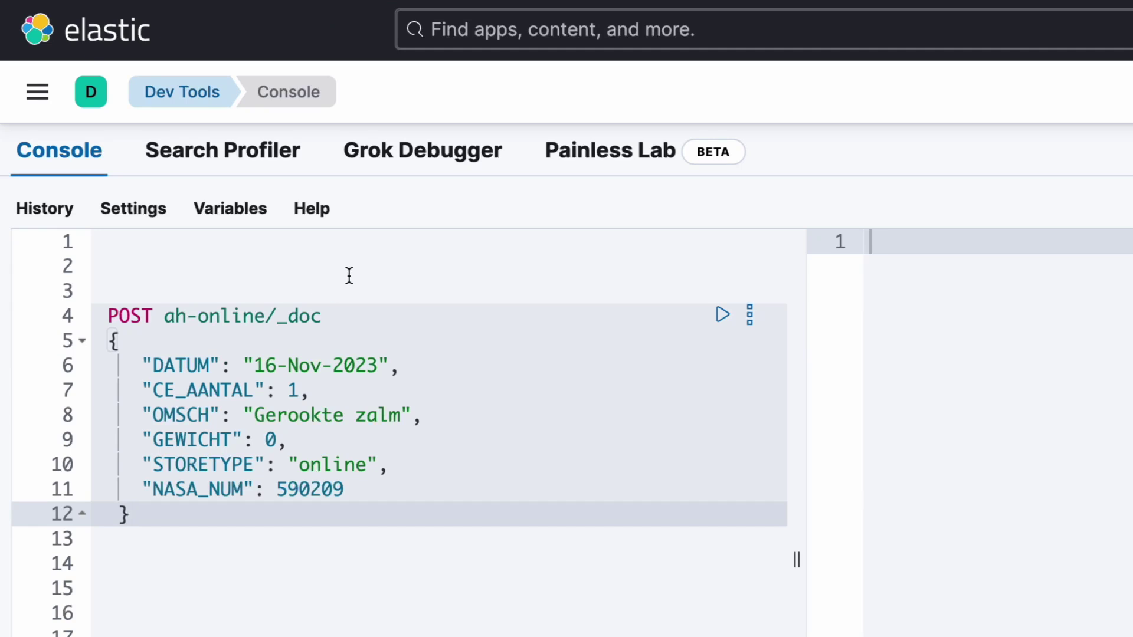
pyautogui.click(722, 315)
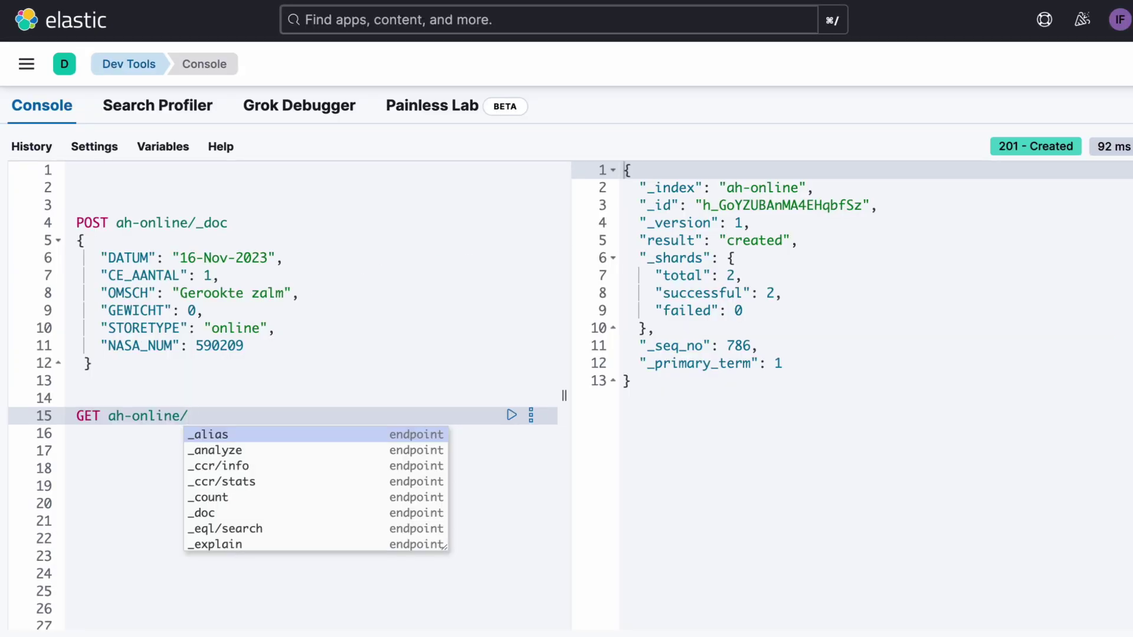
pyautogui.write('_search')
pyautogui.press('super+Return')
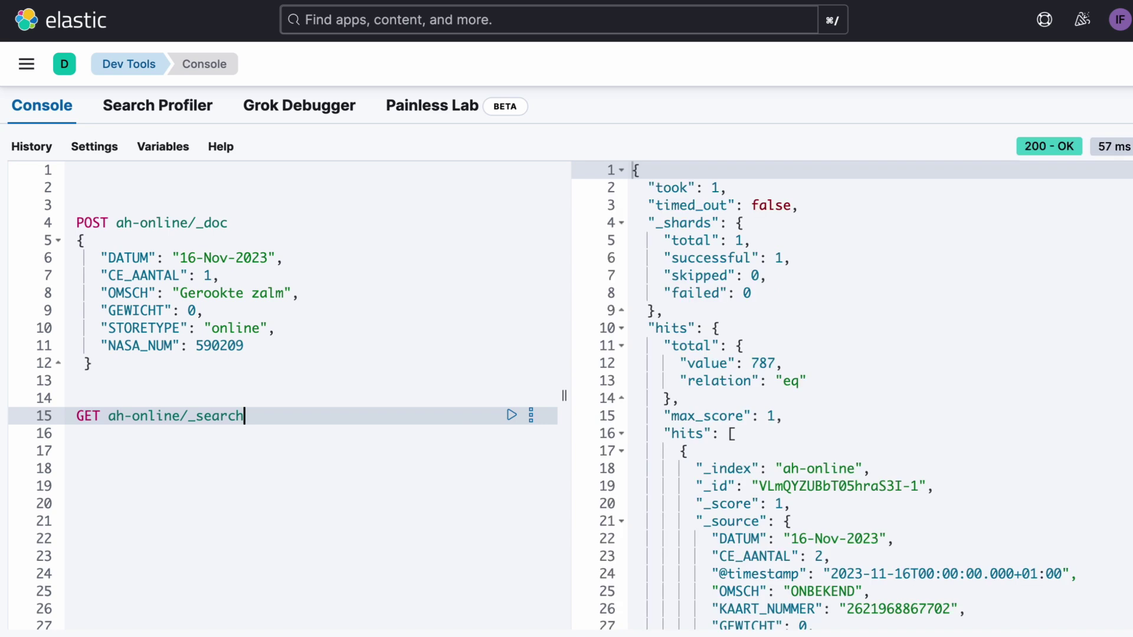
pyautogui.scroll(-5, 800, 442)
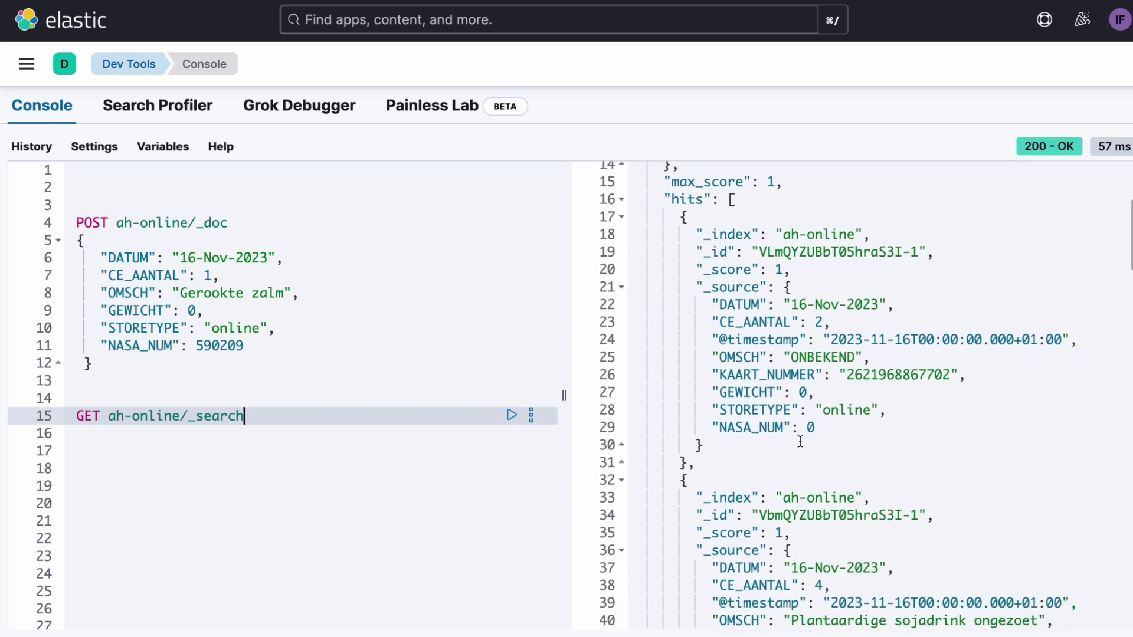
pyautogui.scroll(-5, 800, 441)
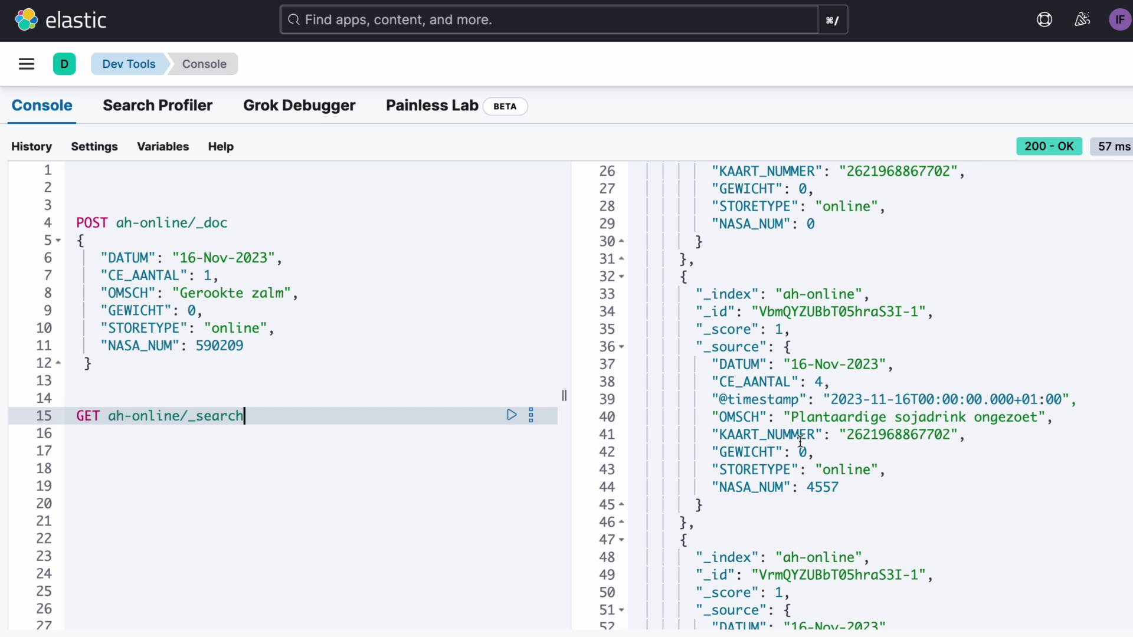
pyautogui.scroll(-6, 799, 440)
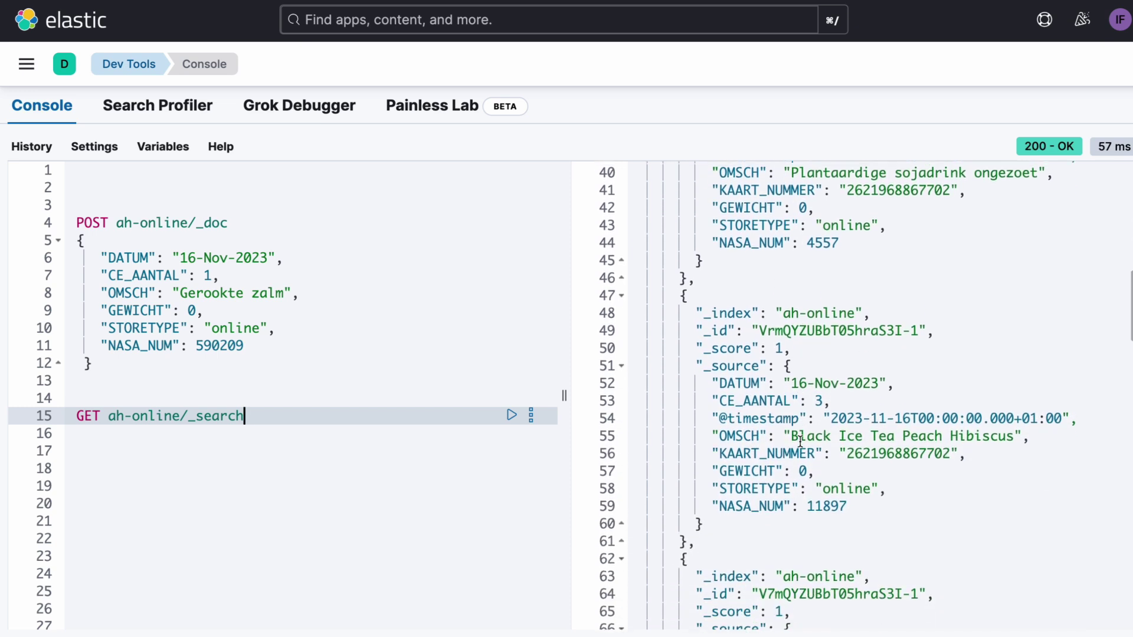
pyautogui.scroll(-5, 800, 440)
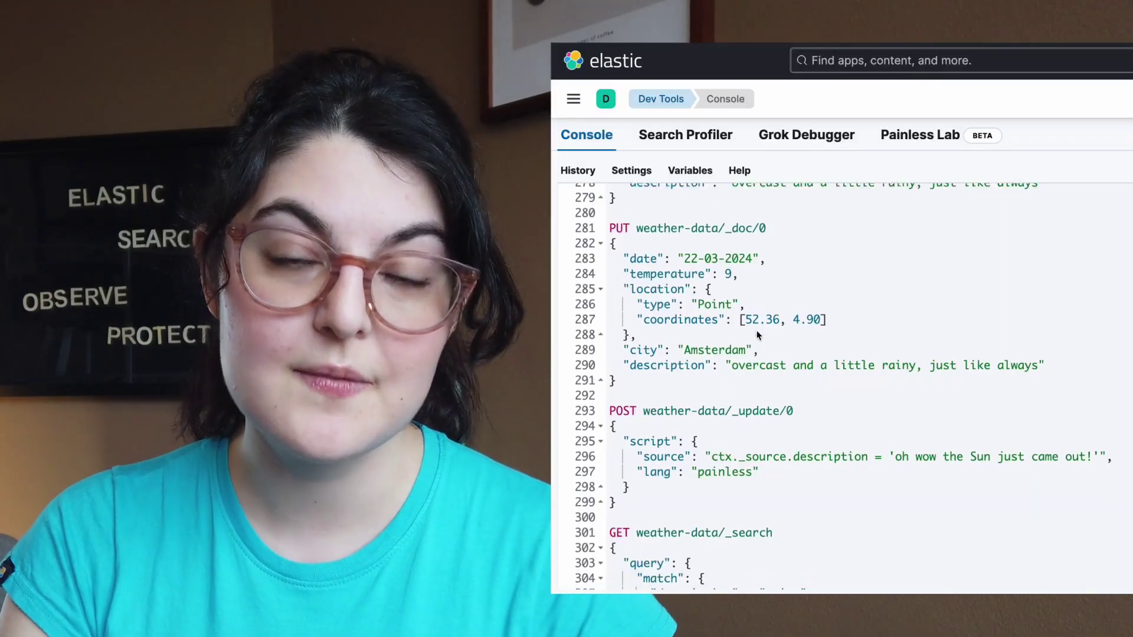
pyautogui.scroll(-7, 758, 335)
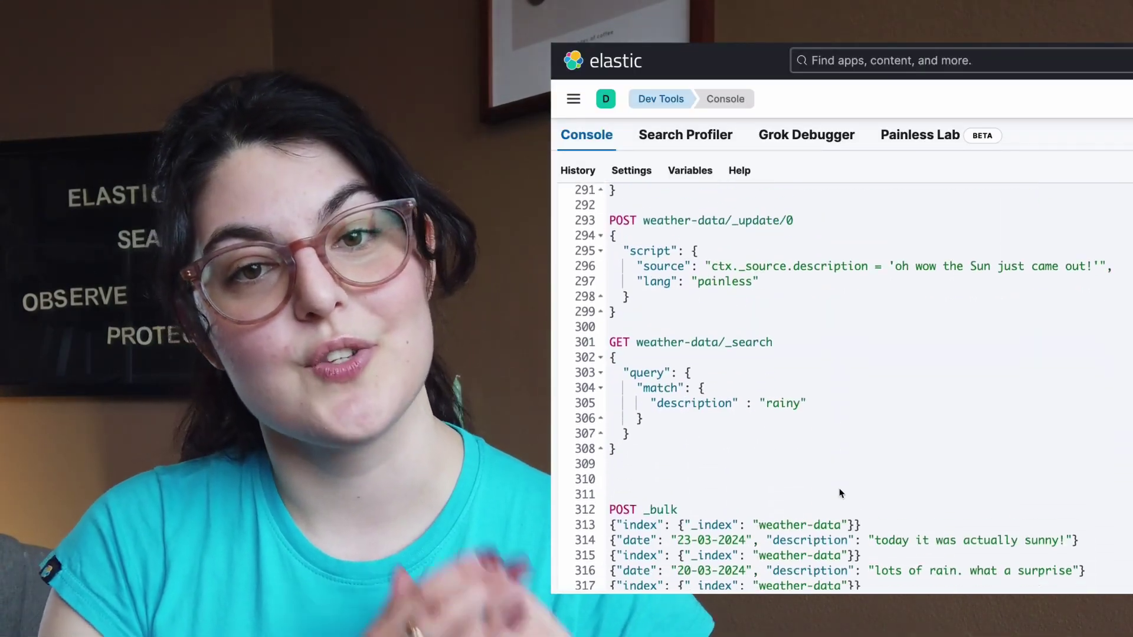
pyautogui.scroll(-6, 841, 491)
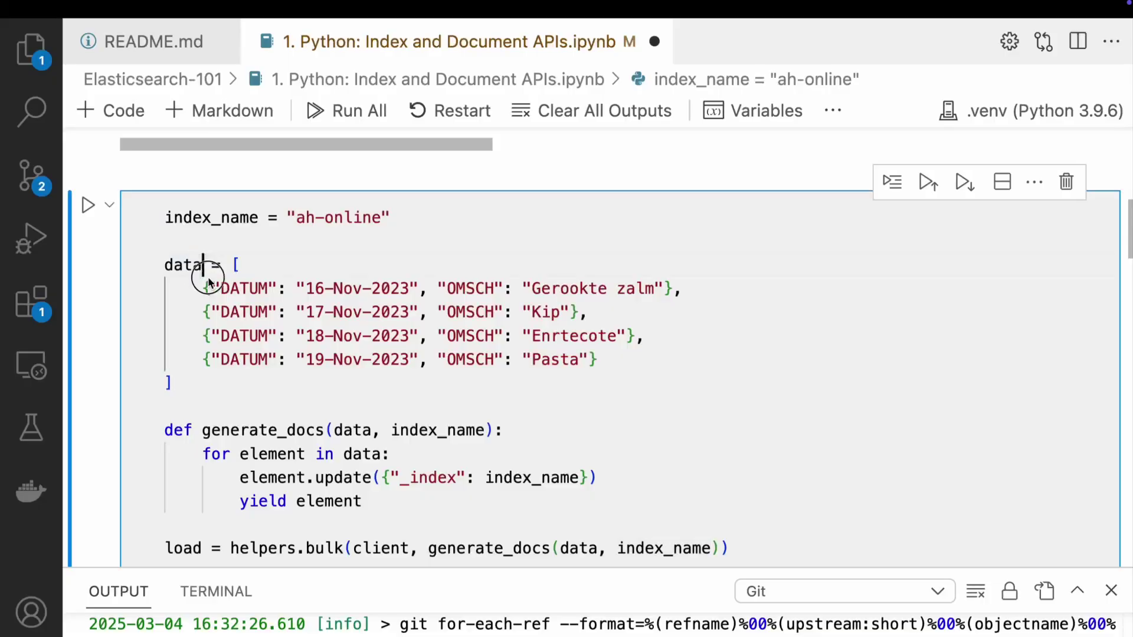
# Highlight the four sample documents and the helpers.bulk call, then re-run the bulk-load cell.
pyautogui.moveTo(202, 265); pyautogui.dragTo(354, 378)
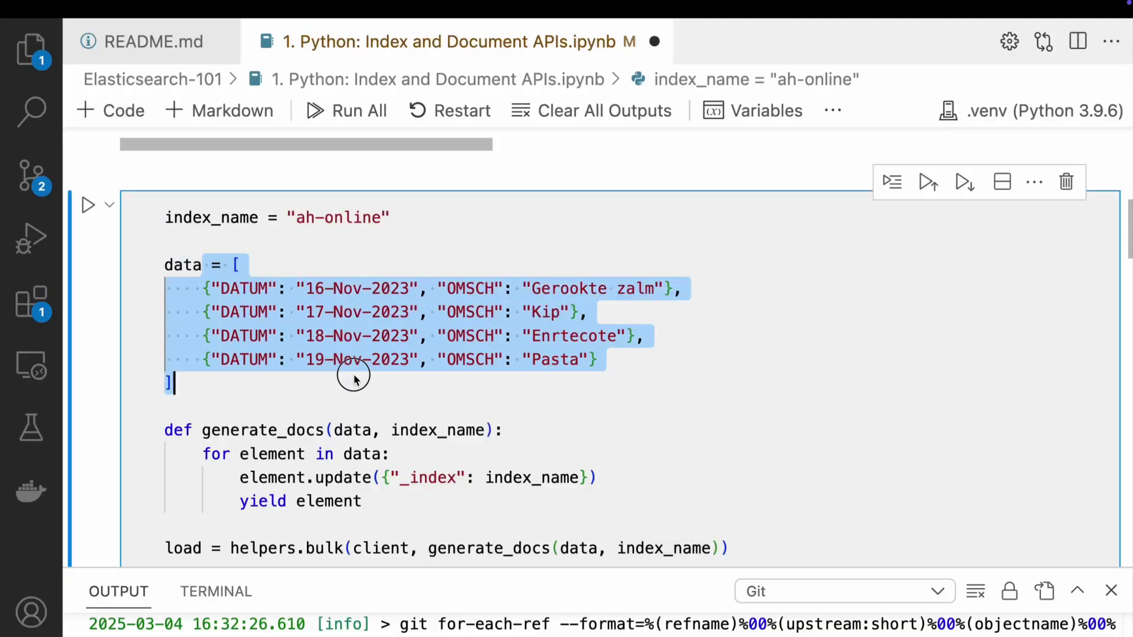
pyautogui.scroll(-2, 354, 377)
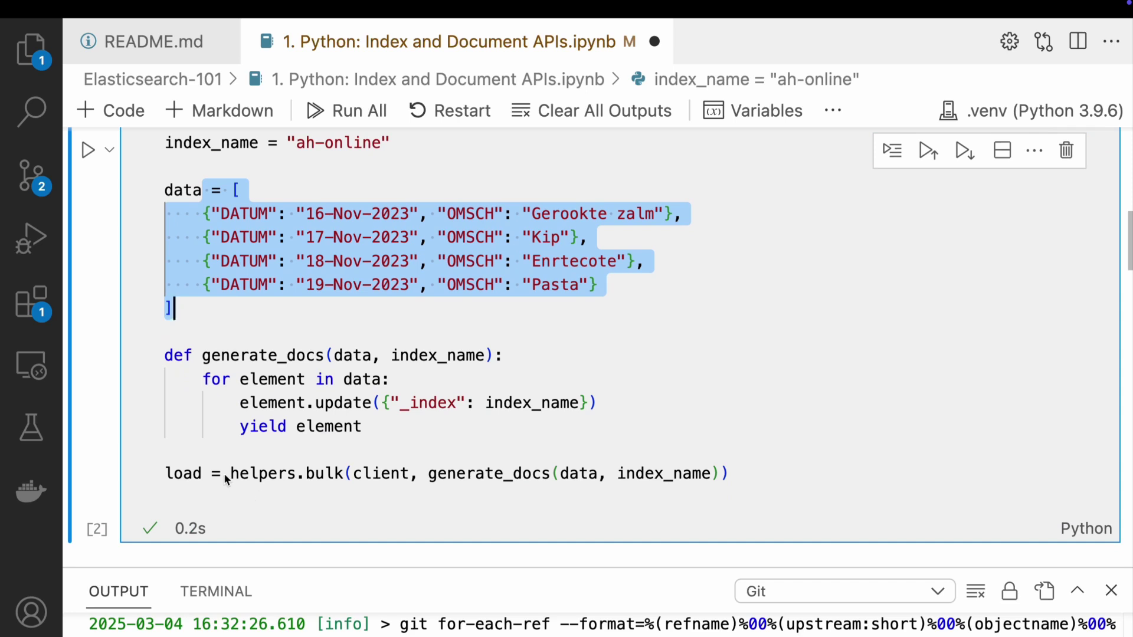
pyautogui.moveTo(228, 474); pyautogui.dragTo(253, 476)
pyautogui.moveTo(367, 489); pyautogui.dragTo(519, 491)
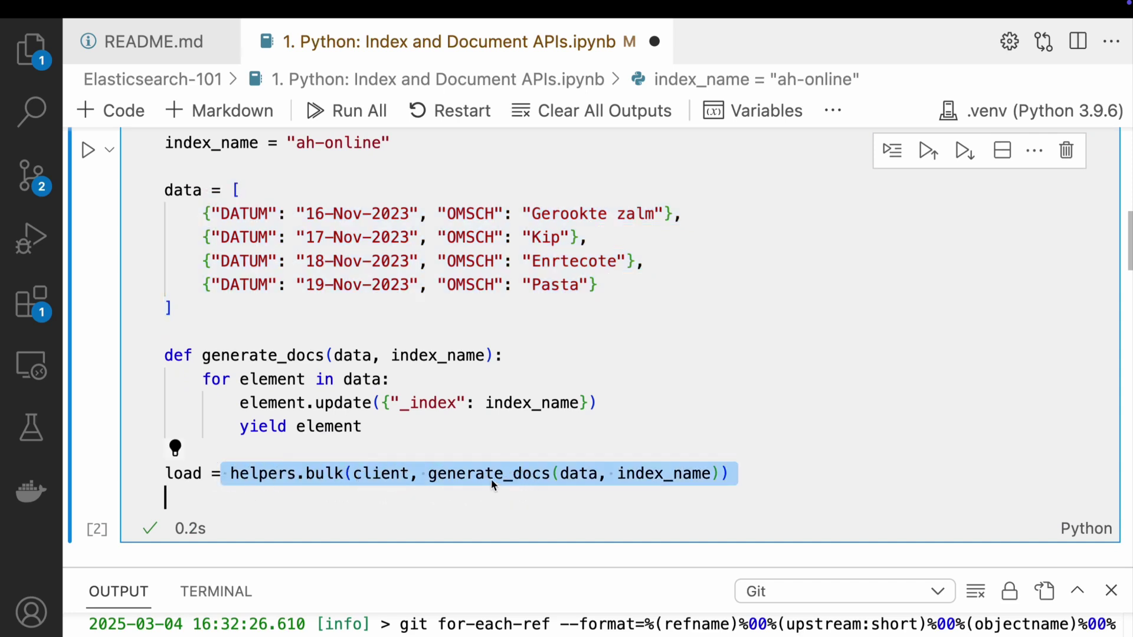
pyautogui.click(89, 150)
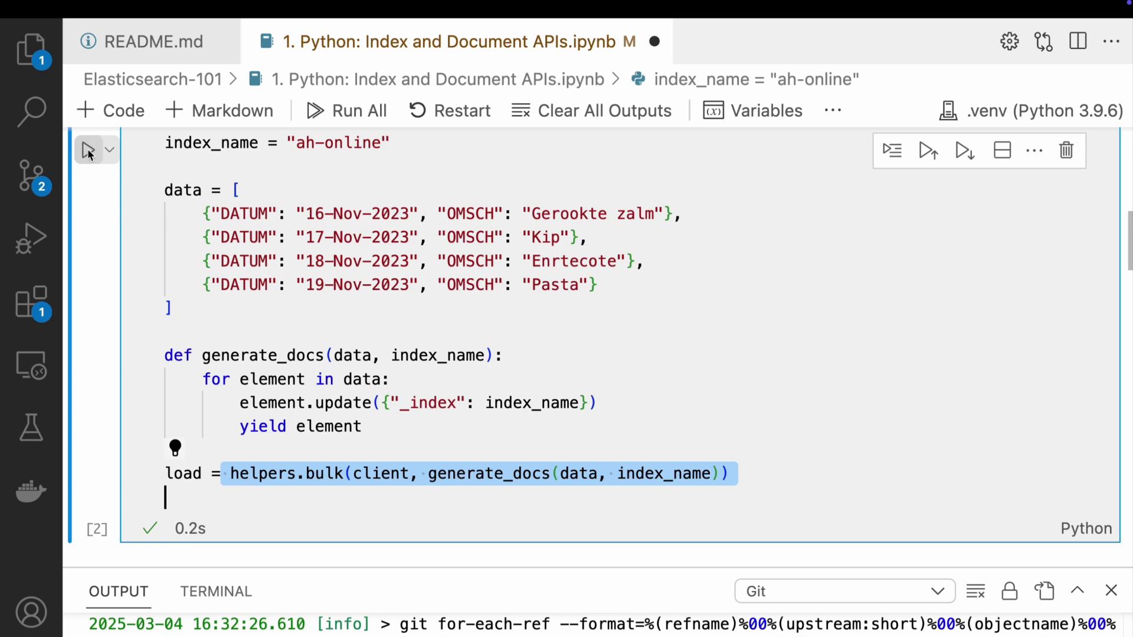
pyautogui.scroll(-3, 316, 376)
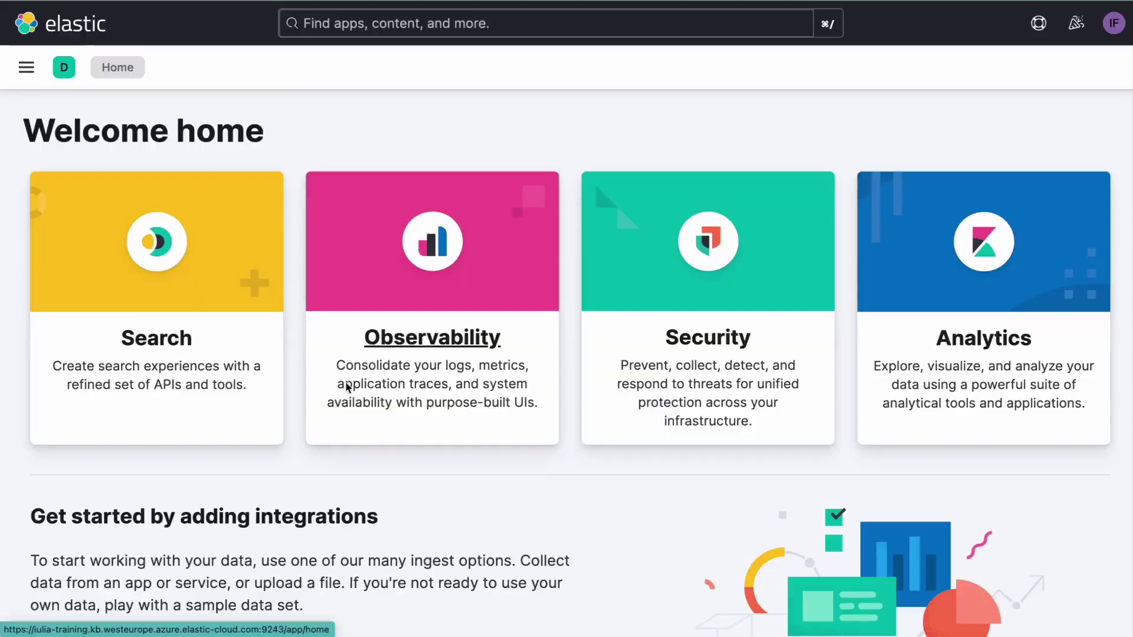
# Open the file upload page and load online - Sheet1.csv for analysis.
pyautogui.scroll(-4, 609, 534)
pyautogui.click(538, 444)
pyautogui.scroll(-1, 528, 446)
pyautogui.scroll(-1, 533, 449)
pyautogui.click(569, 494)
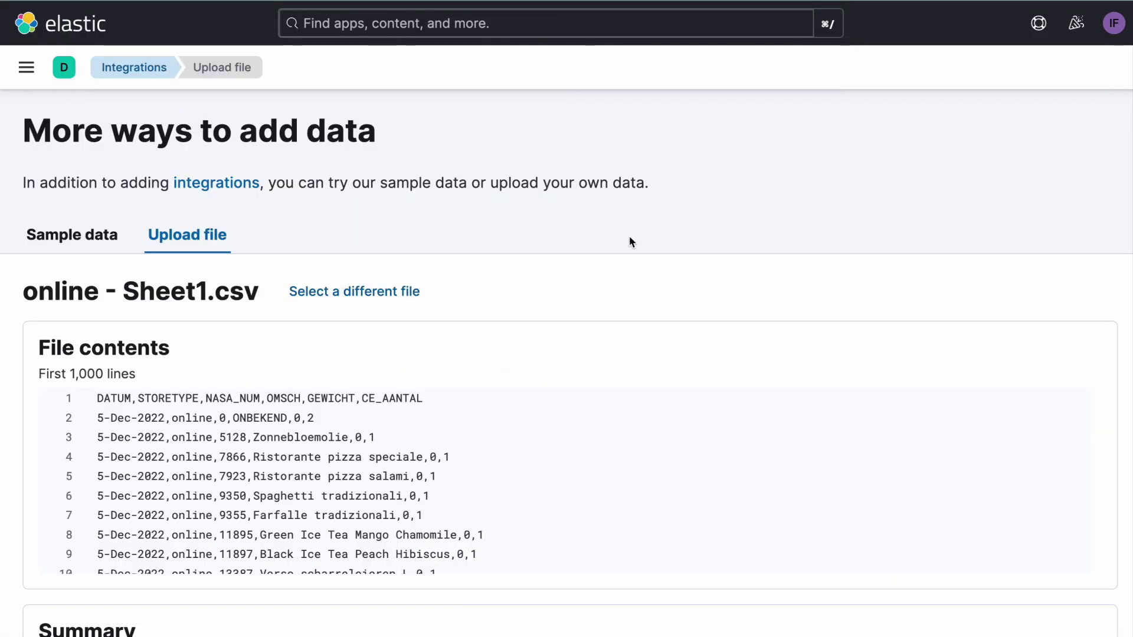
pyautogui.scroll(-8, 2, 479)
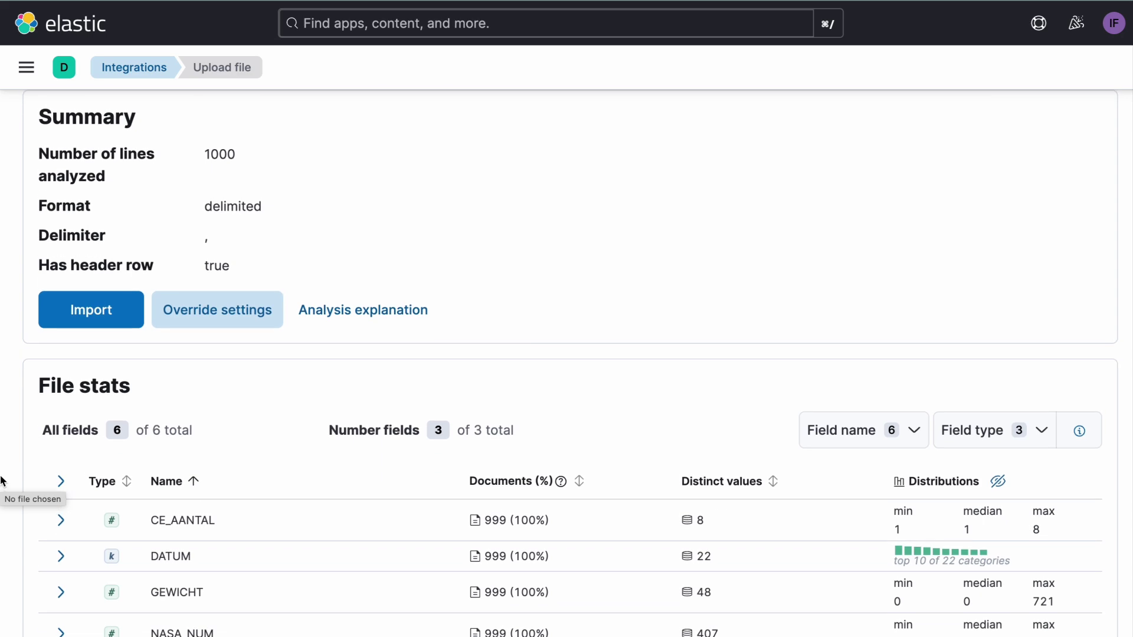
# Override the analysis to mark a time field, choose DATUM, and re-analyze the file.
pyautogui.click(217, 310)
pyautogui.scroll(-4, 844, 461)
pyautogui.click(707, 330)
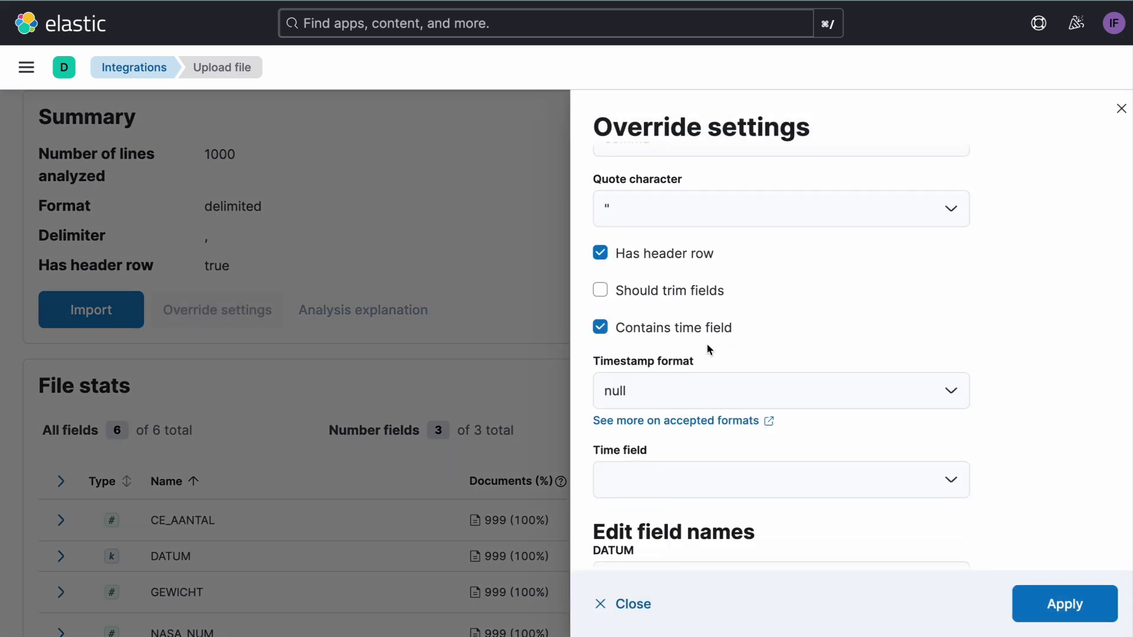
pyautogui.click(728, 480)
pyautogui.click(651, 335)
pyautogui.click(1027, 606)
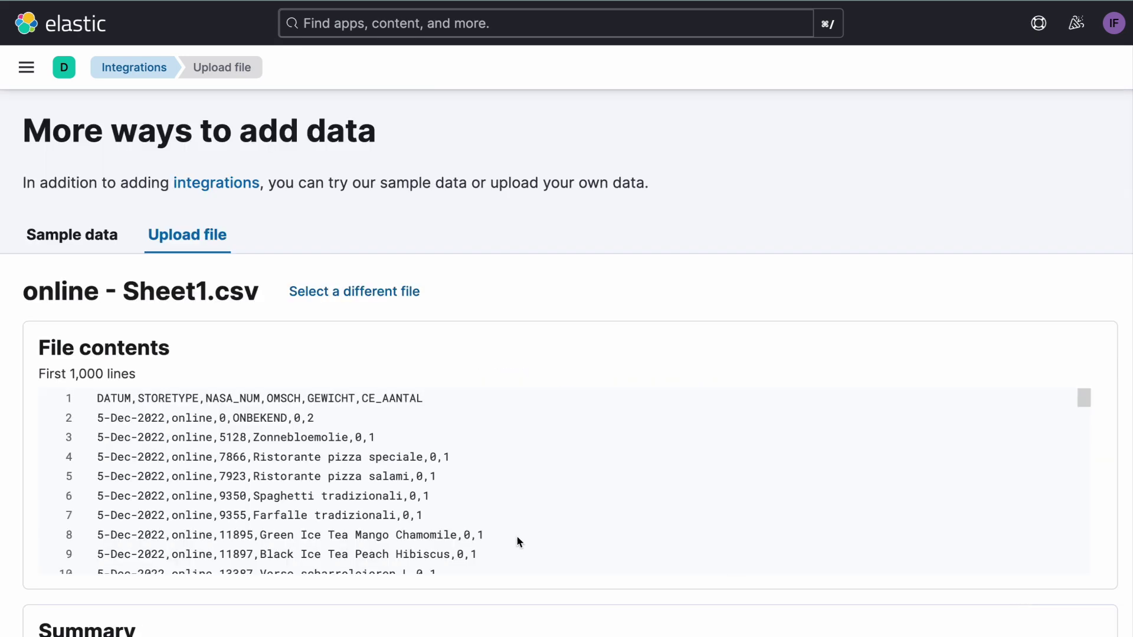
# Import the analyzed CSV into Elasticsearch.
pyautogui.scroll(-2, 1, 531)
pyautogui.scroll(-3, 2, 531)
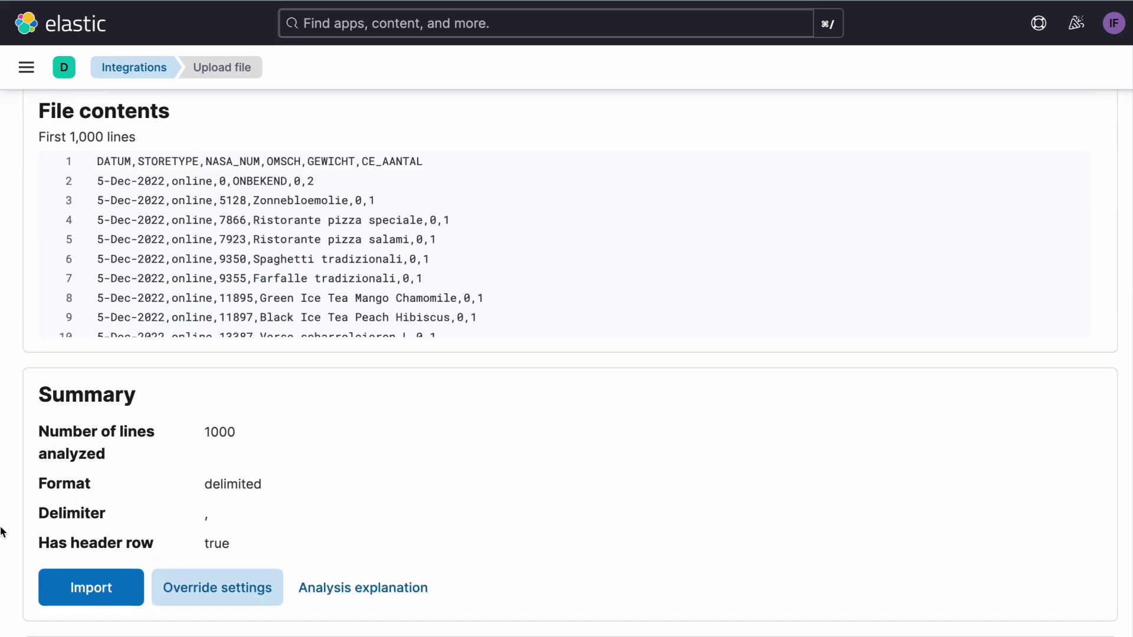
pyautogui.click(81, 592)
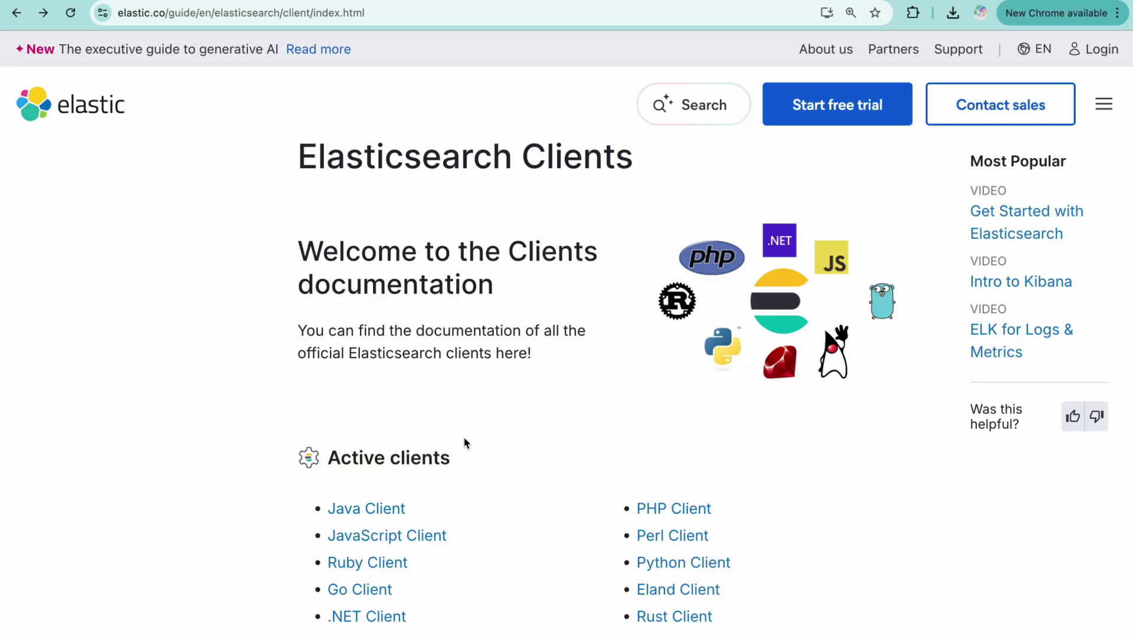
pyautogui.scroll(-1, 463, 443)
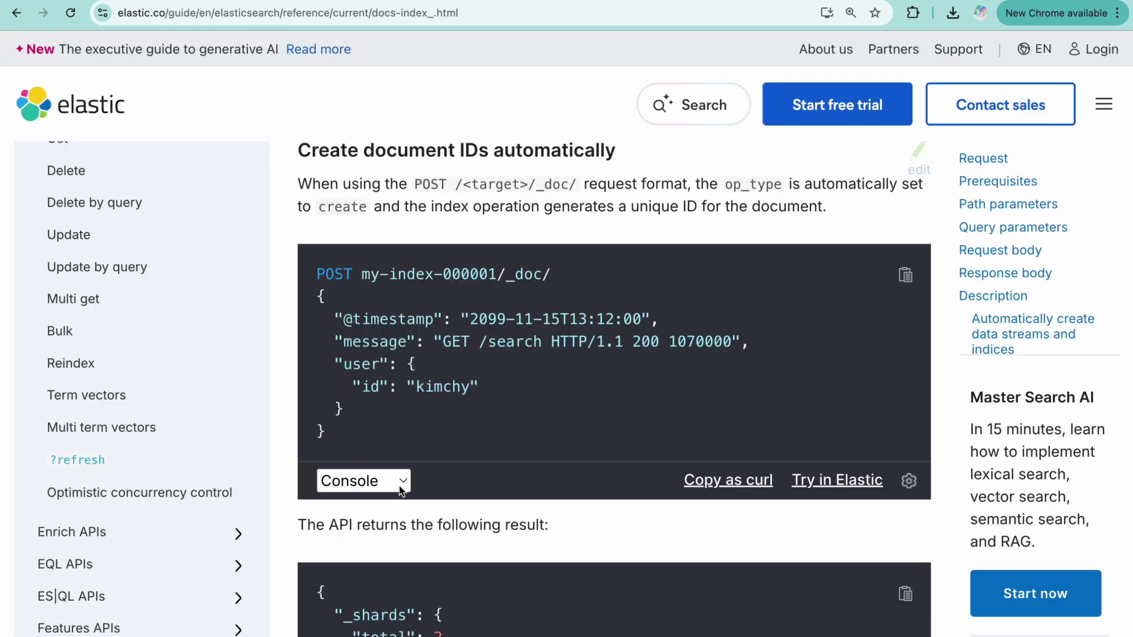
# Cycle the index example through Python, Ruby and JavaScript to Console, then copy it as curl.
pyautogui.click(400, 490)
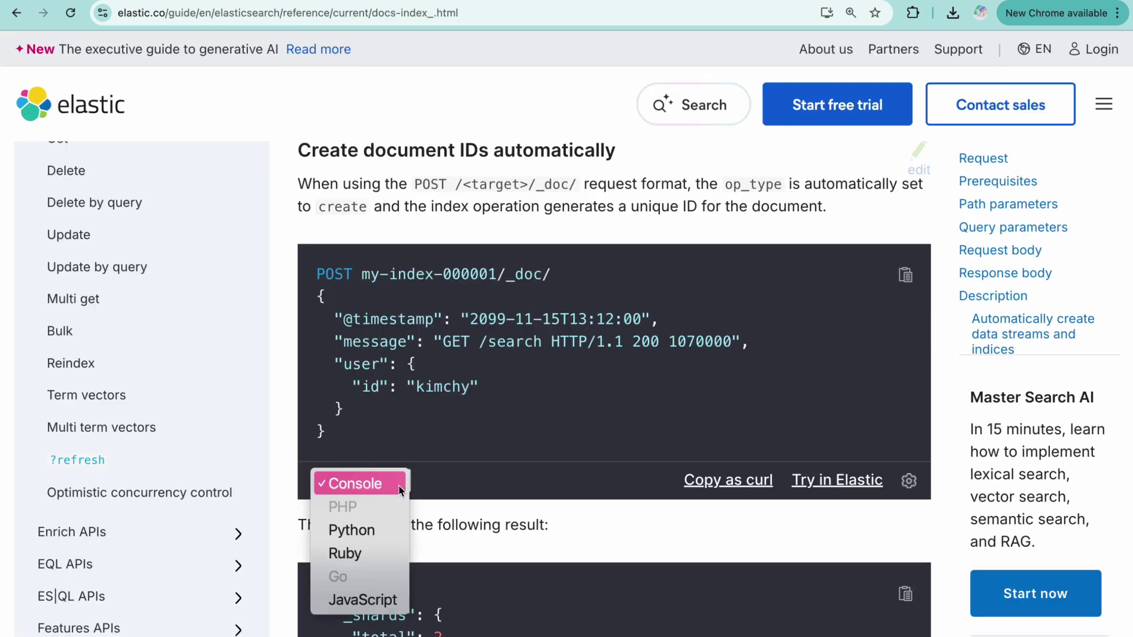
pyautogui.click(388, 527)
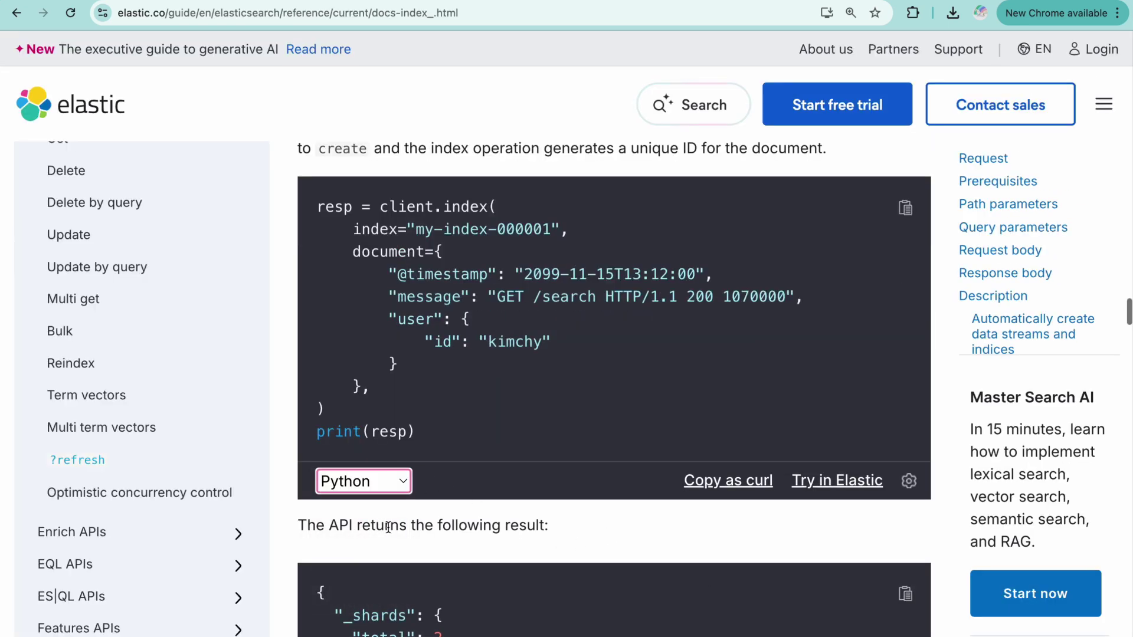
pyautogui.click(396, 486)
pyautogui.click(391, 516)
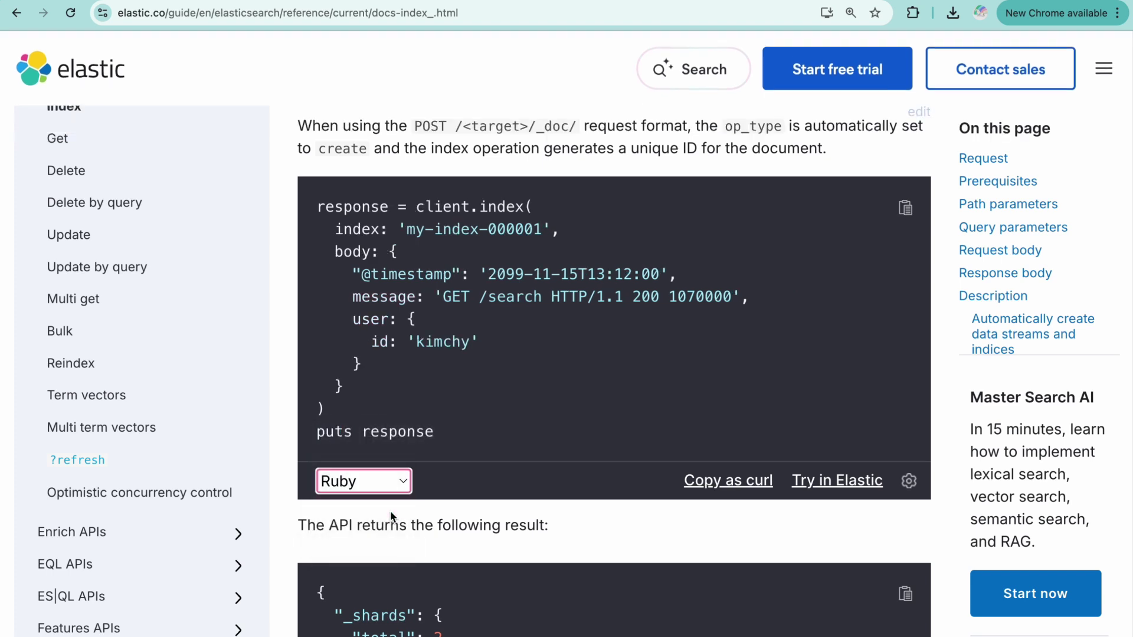
pyautogui.click(402, 490)
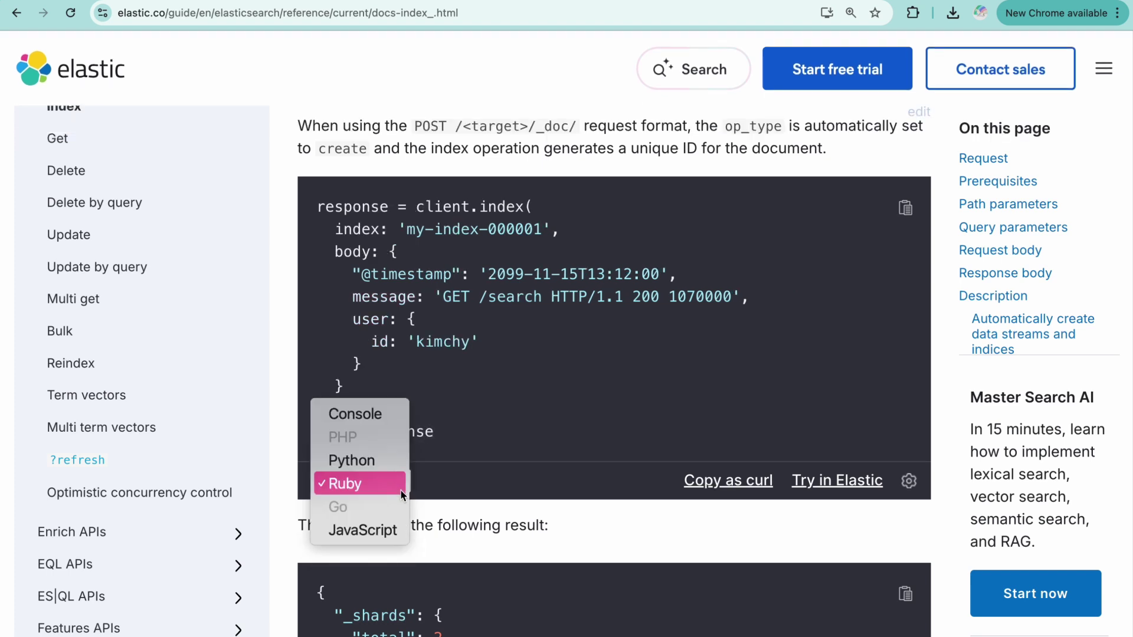
pyautogui.click(385, 530)
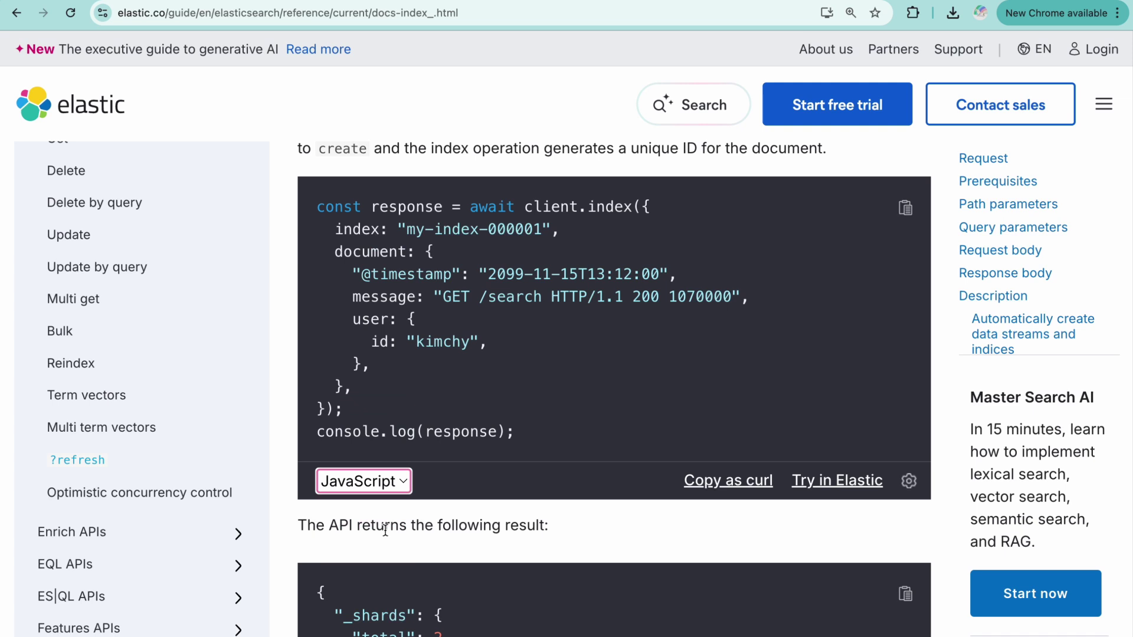
pyautogui.click(392, 481)
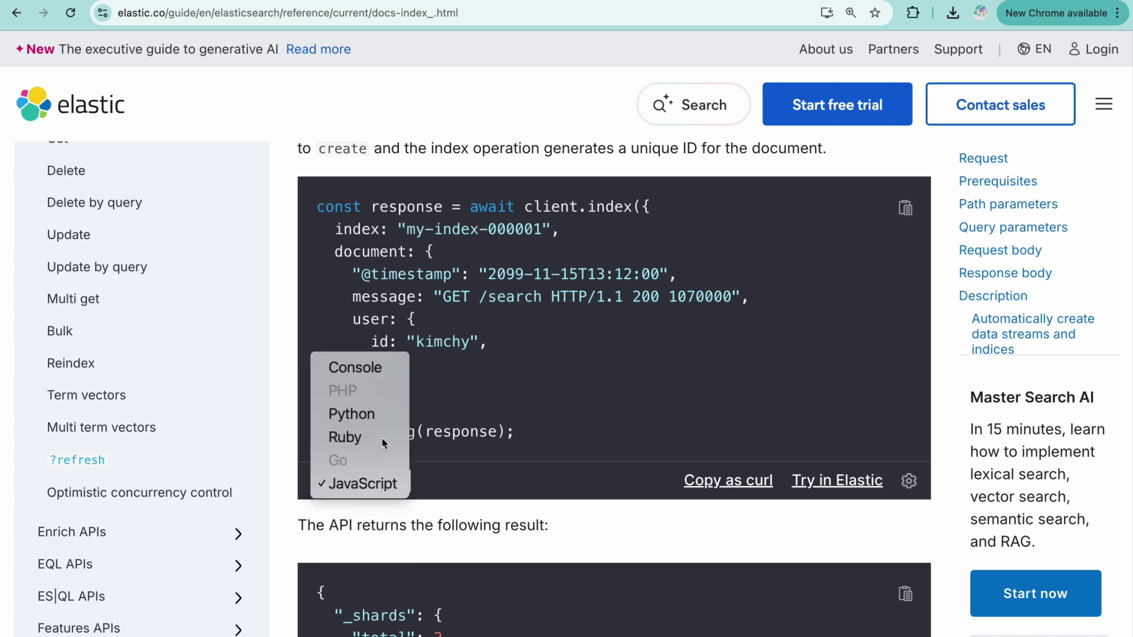
pyautogui.click(380, 368)
pyautogui.click(703, 479)
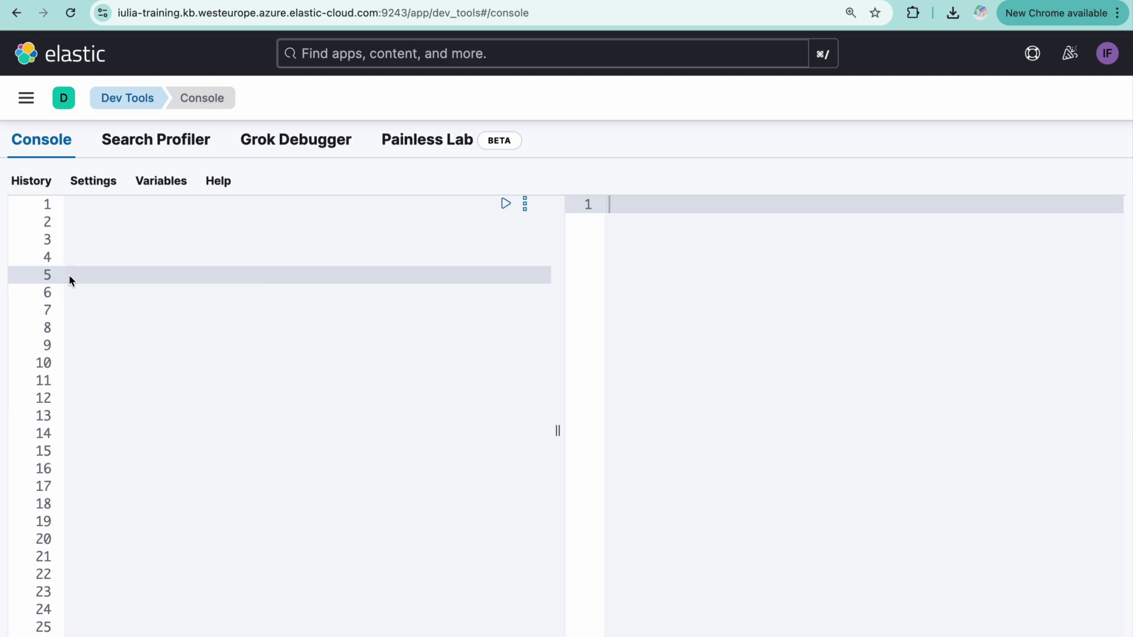
# Scroll through the Python MlClient notebook output and the elasticsearch.ts client initialisation code.
pyautogui.press('super+v')
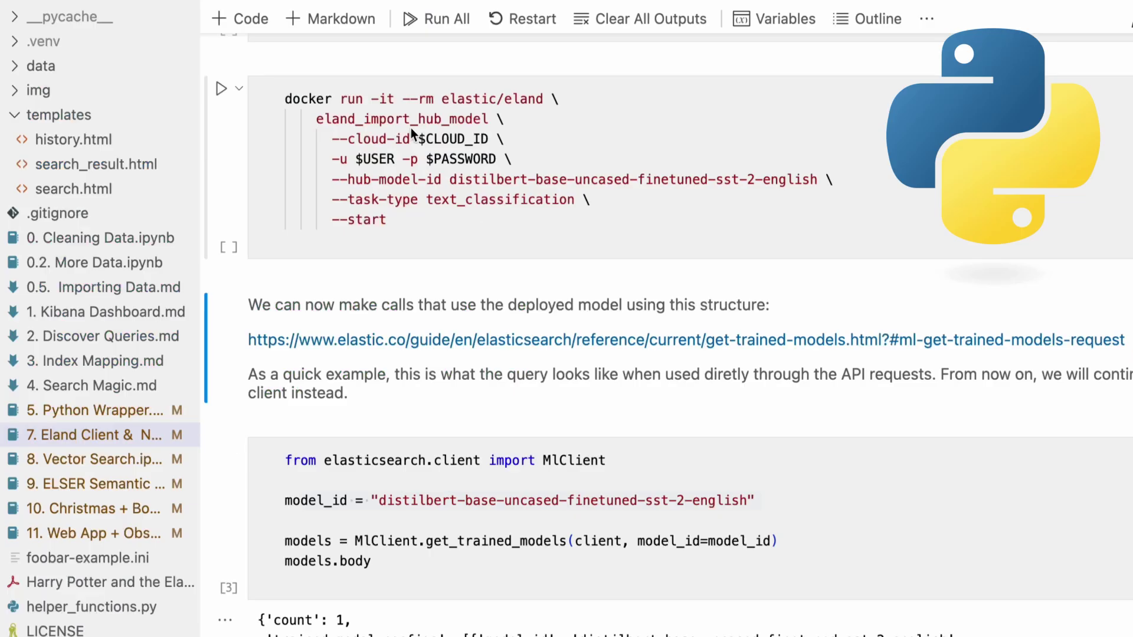
pyautogui.scroll(-5, 426, 295)
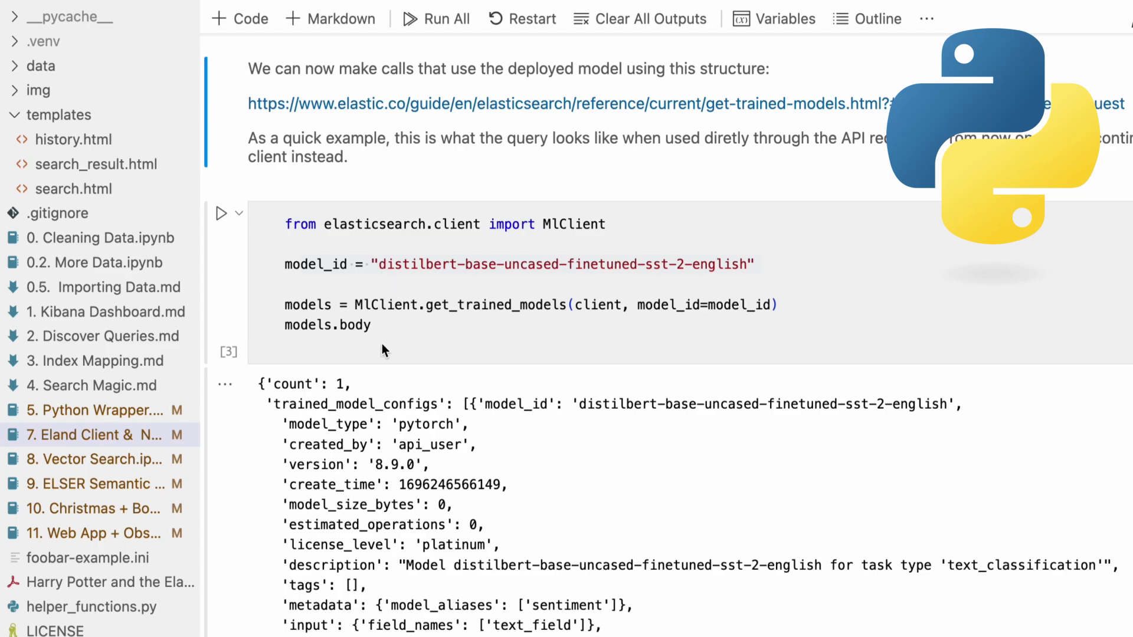
pyautogui.scroll(-5, 396, 426)
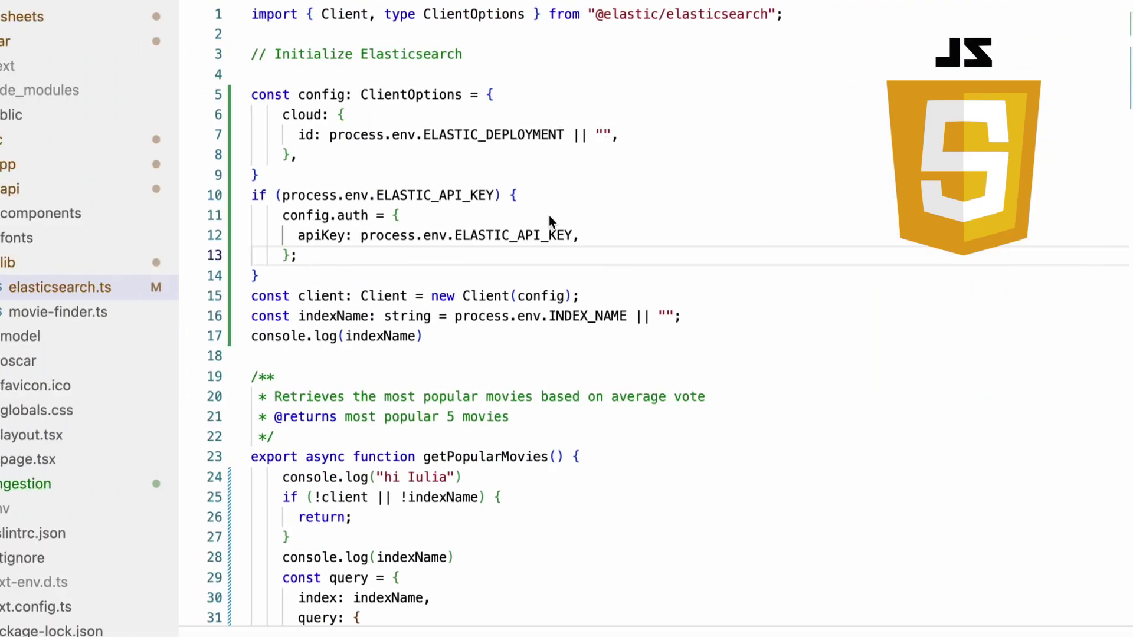
pyautogui.press('shift')
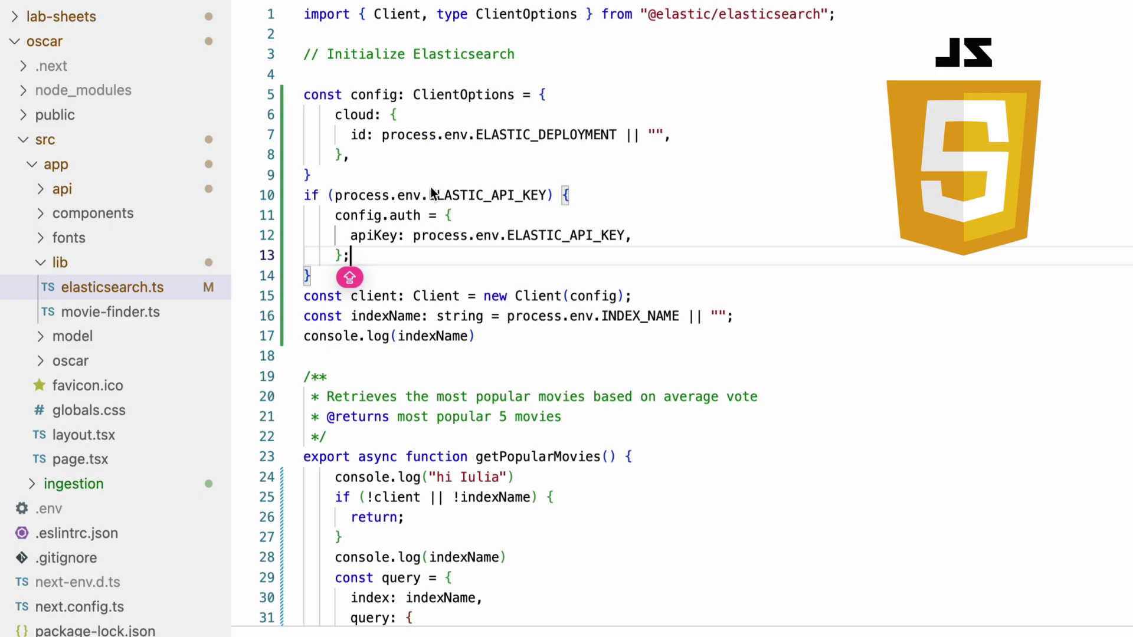
pyautogui.scroll(-5, 437, 370)
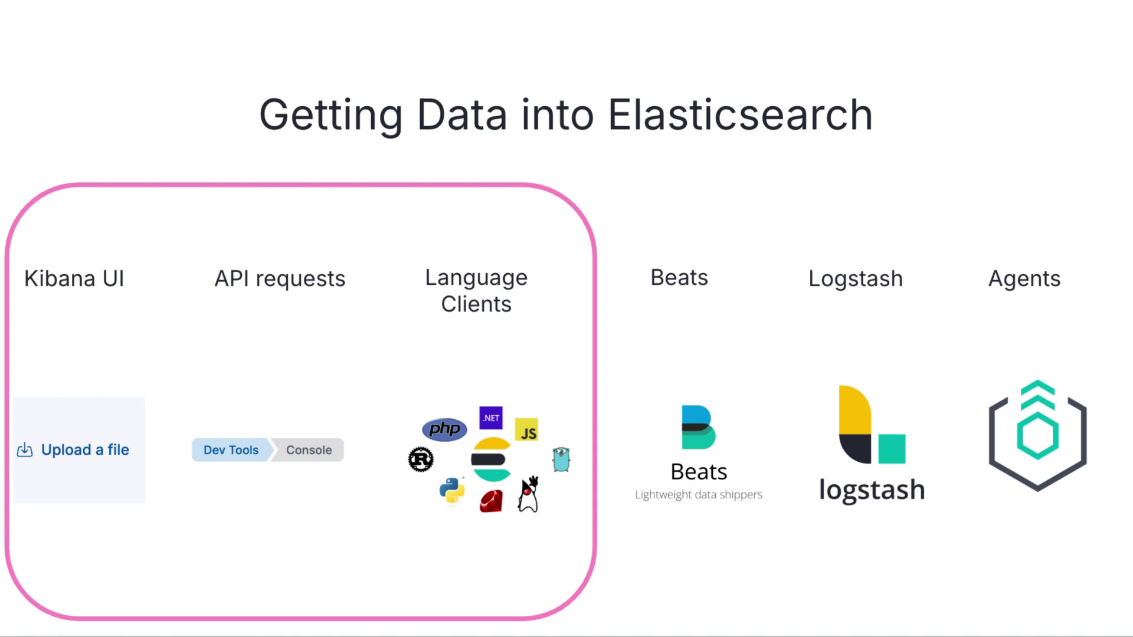
# Step the highlight to Beats/Logstash/Agents, then Beats, then advance to the collection diagram.
pyautogui.press('Right')
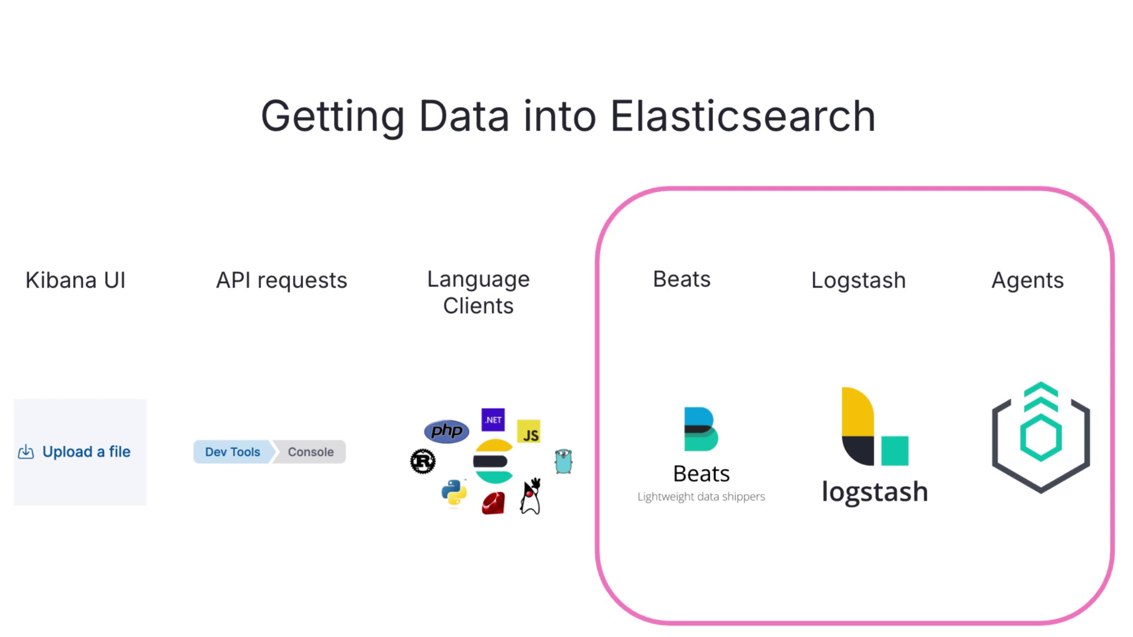
pyautogui.press('Right')
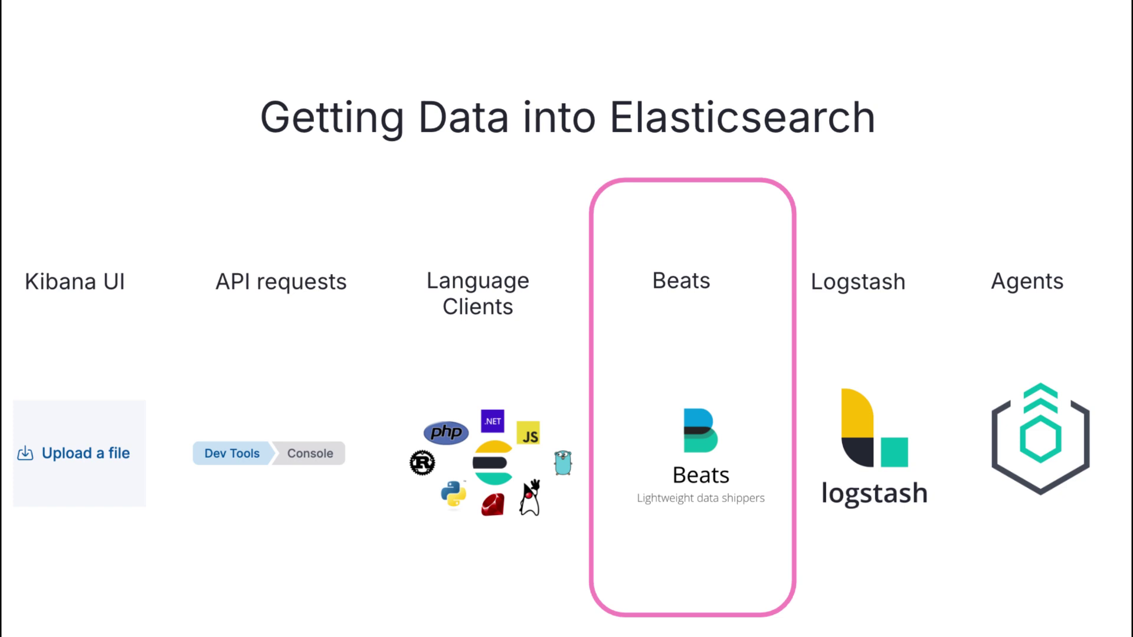
pyautogui.press('Right')
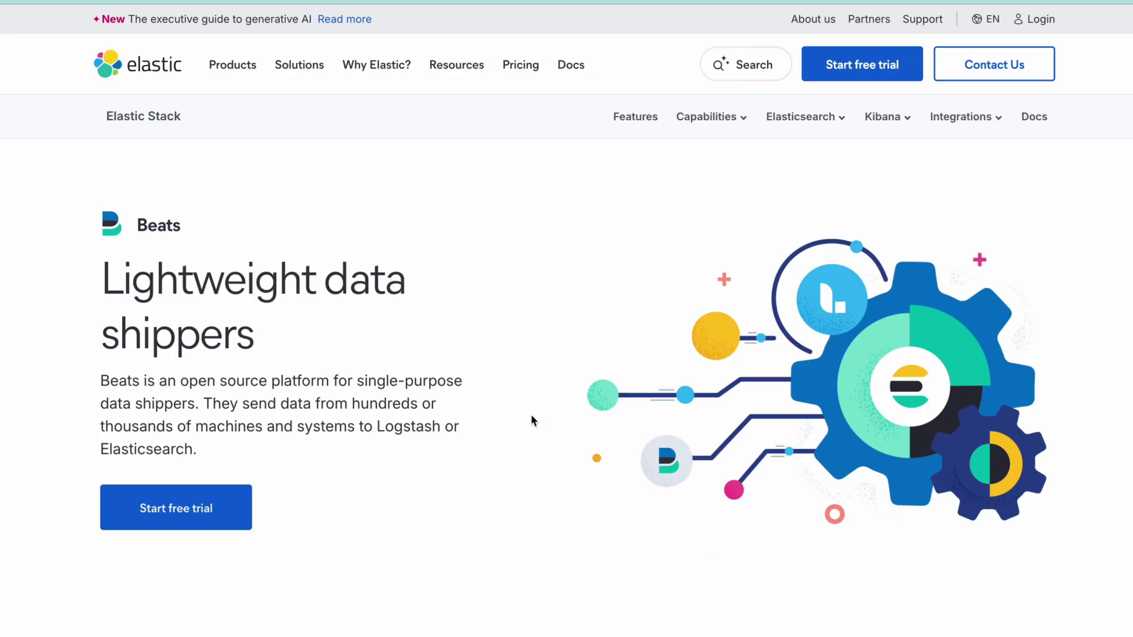
# Scroll through the Beats family overview page down to the integrations catalog.
pyautogui.scroll(-2, 530, 420)
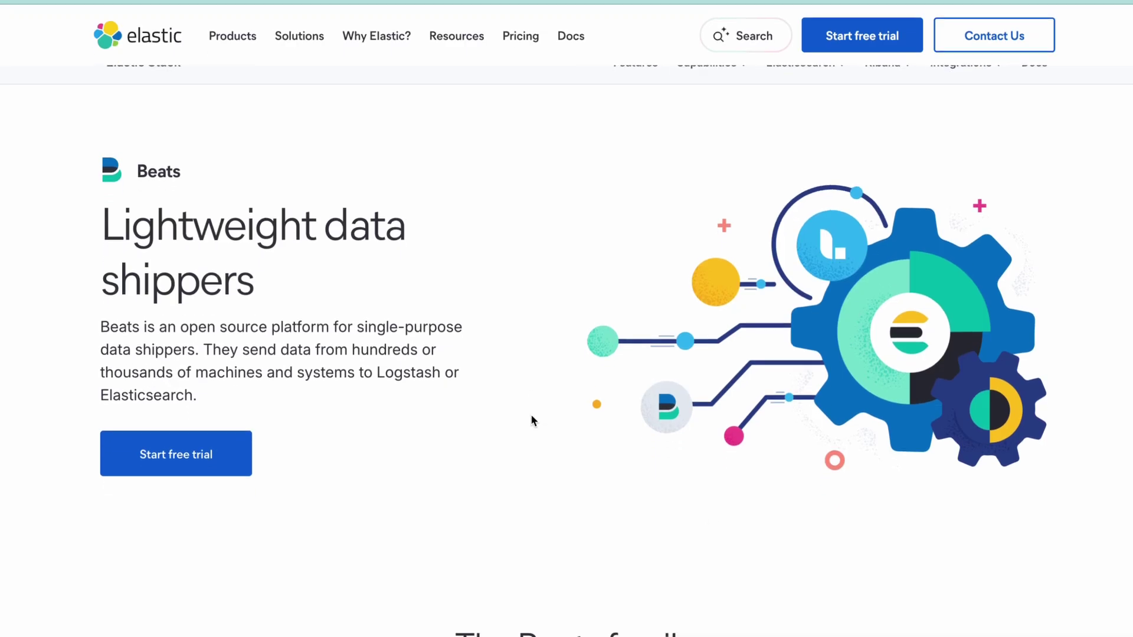
pyautogui.scroll(-7, 532, 420)
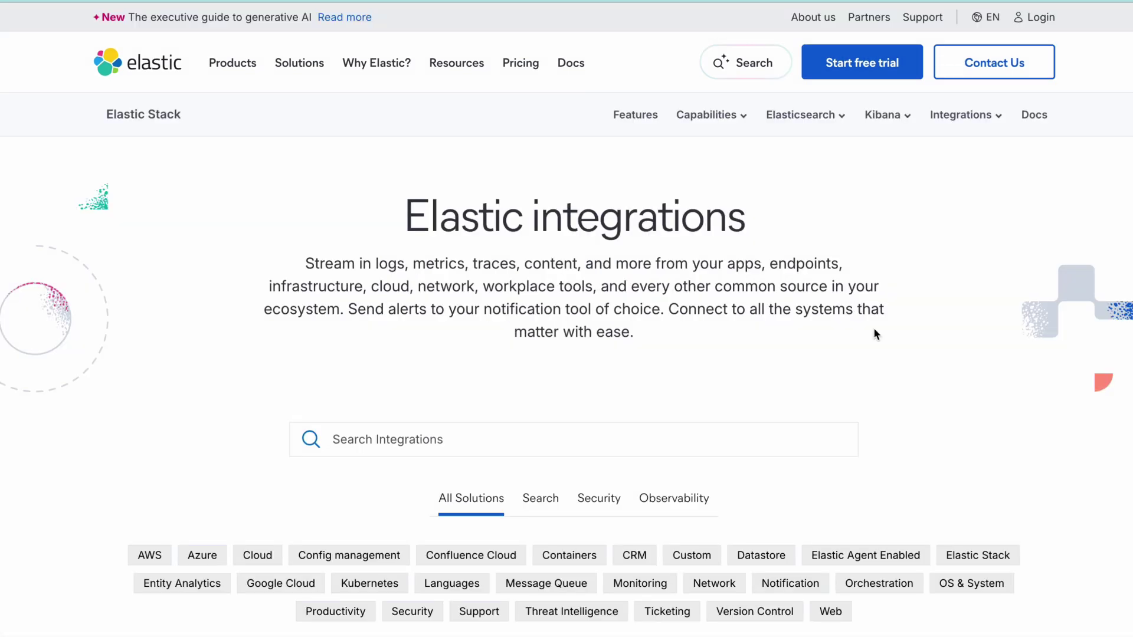
pyautogui.scroll(-1, 874, 334)
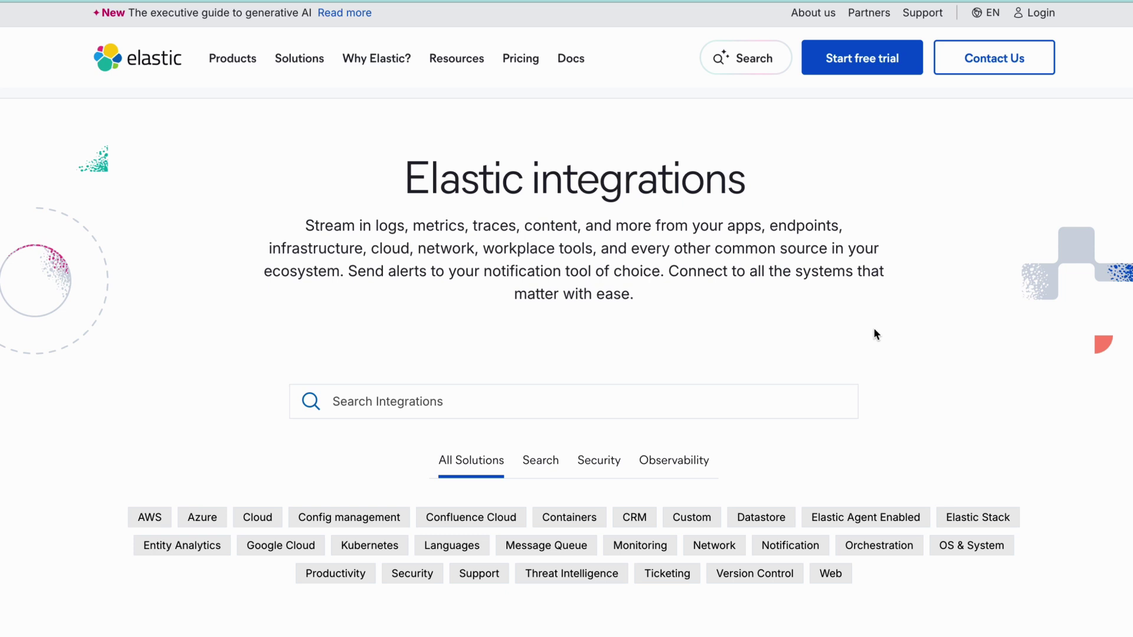
pyautogui.scroll(-6, 875, 334)
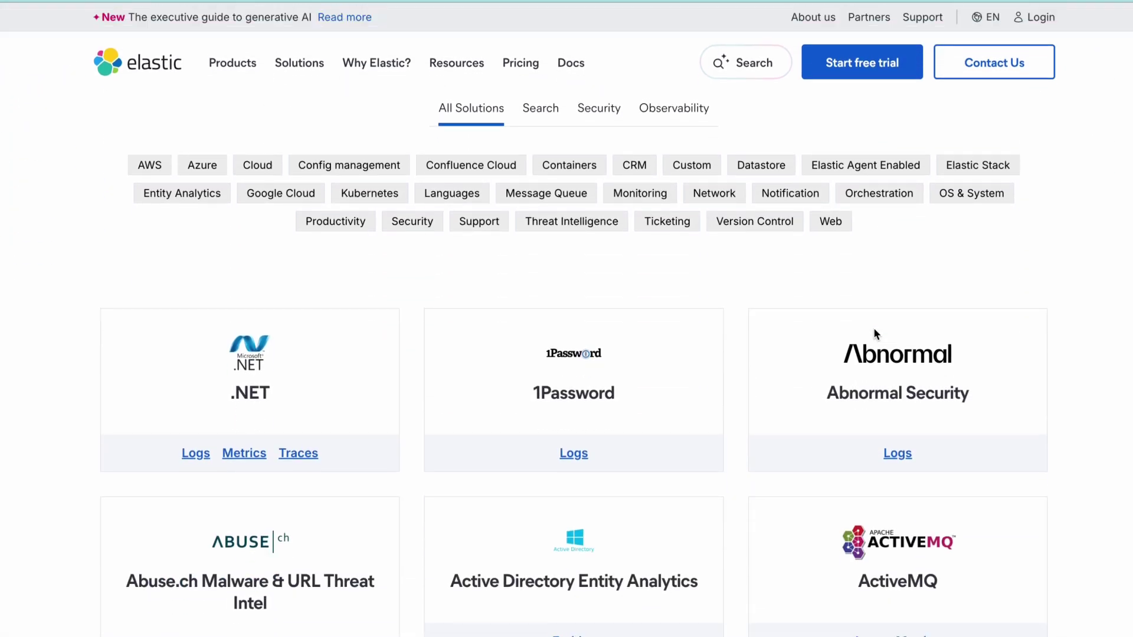
# Try the Network, Version Control, Web, Elastic Agent Enabled and Kubernetes tags, ending on Azure.
pyautogui.click(714, 193)
pyautogui.click(735, 223)
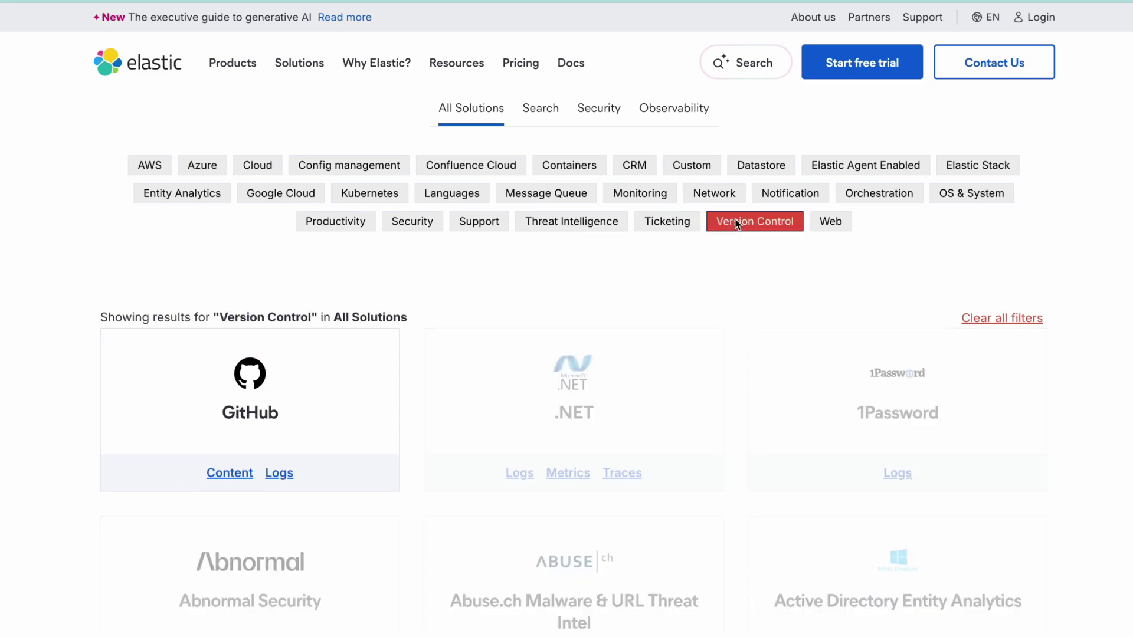
pyautogui.click(817, 223)
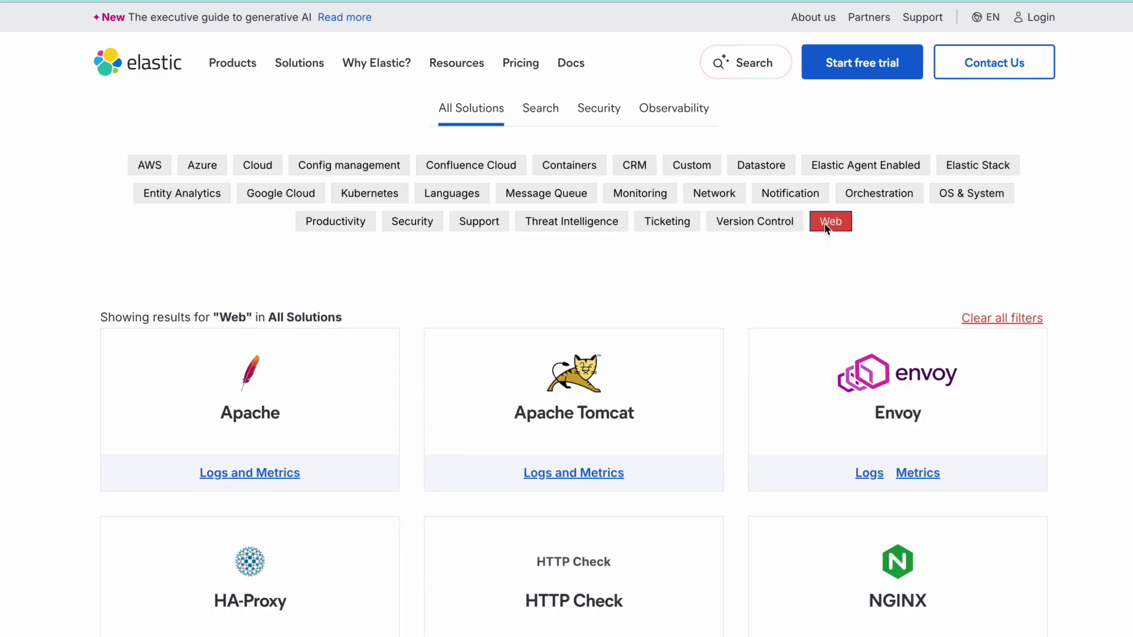
pyautogui.click(860, 173)
pyautogui.click(401, 201)
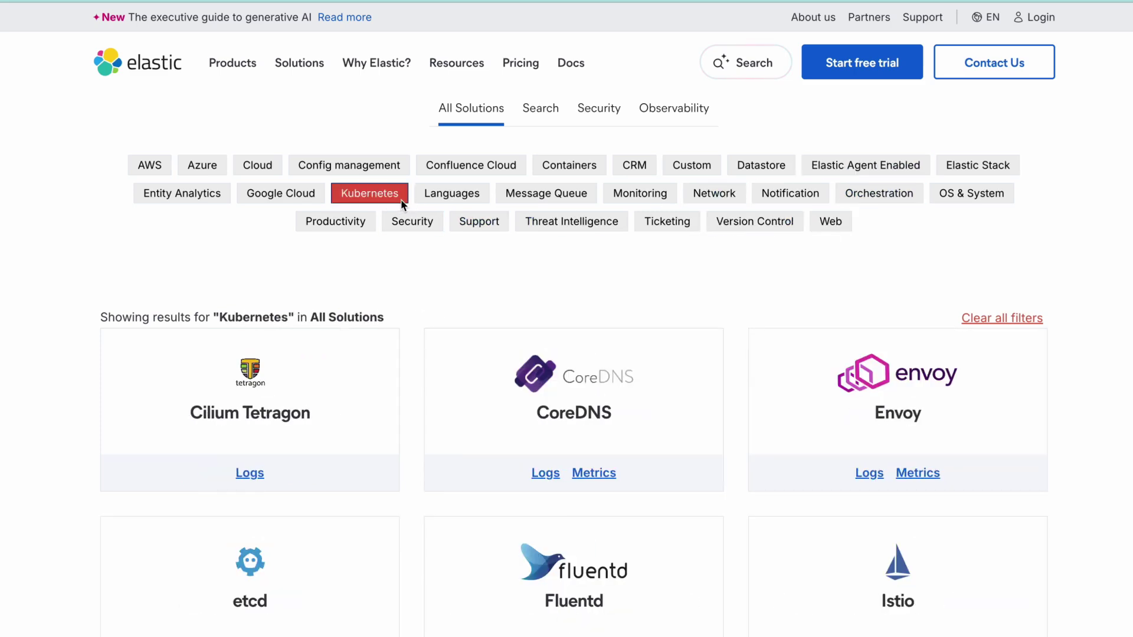
pyautogui.click(207, 171)
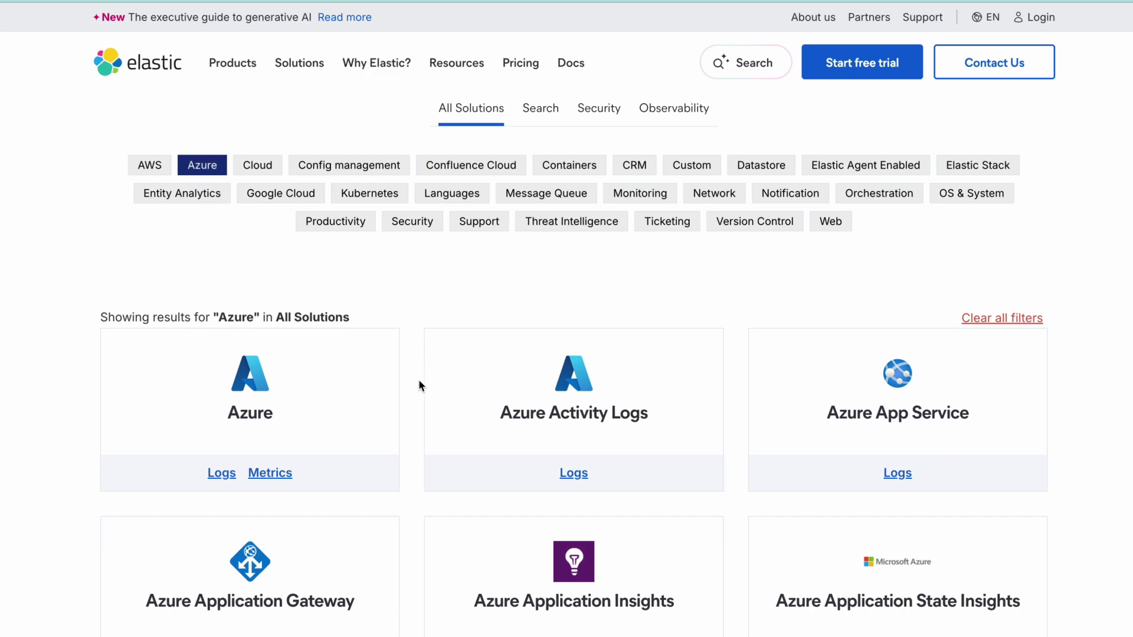
pyautogui.scroll(-5, 419, 381)
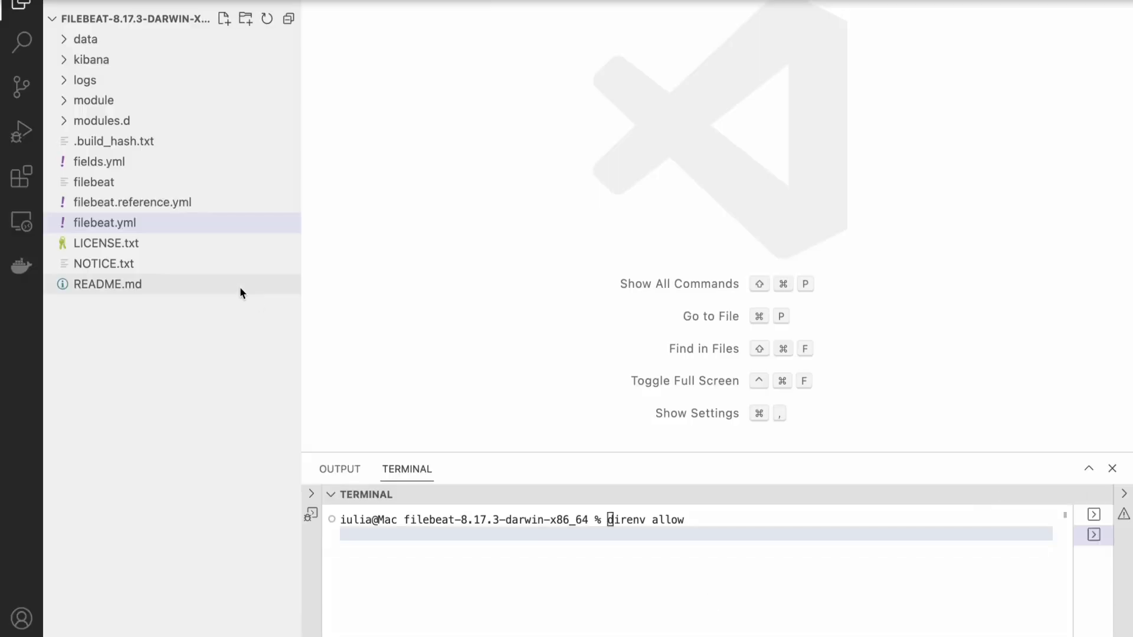
# Open filebeat.yml from the VS Code Explorer.
pyautogui.click(146, 223)
# Change the filestream input's enabled value on line 28 from false to true.
pyautogui.scroll(-5, 466, 413)
pyautogui.scroll(3, 473, 369)
pyautogui.doubleClick(448, 306)
pyautogui.write('true')
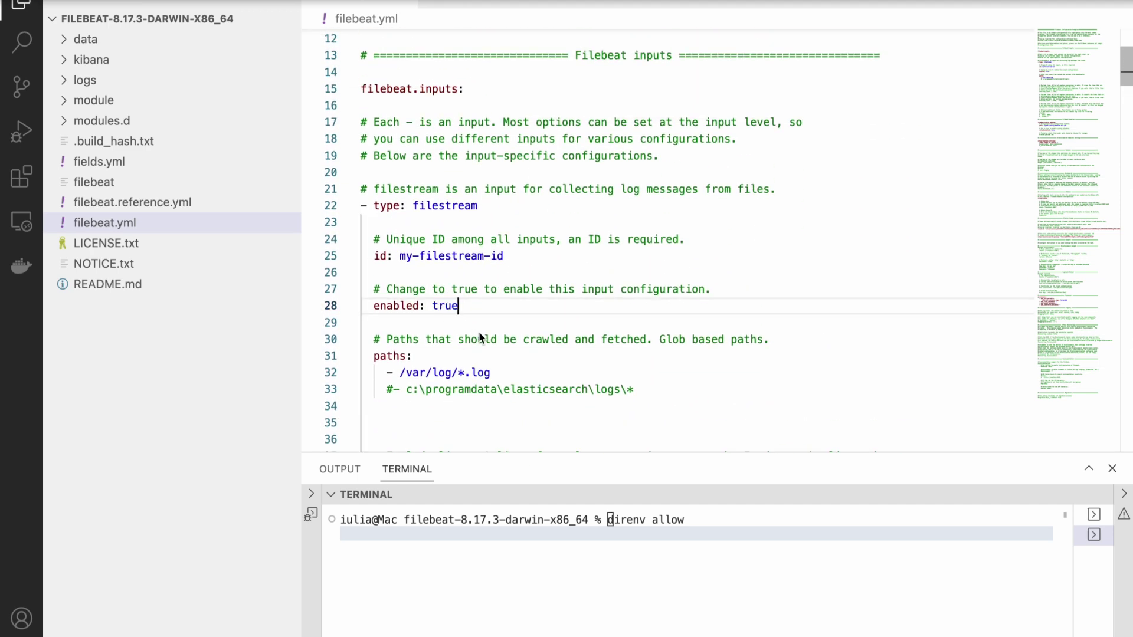
# Run ./filebeat -e in the terminal to start shipping logs.
pyautogui.click(694, 529)
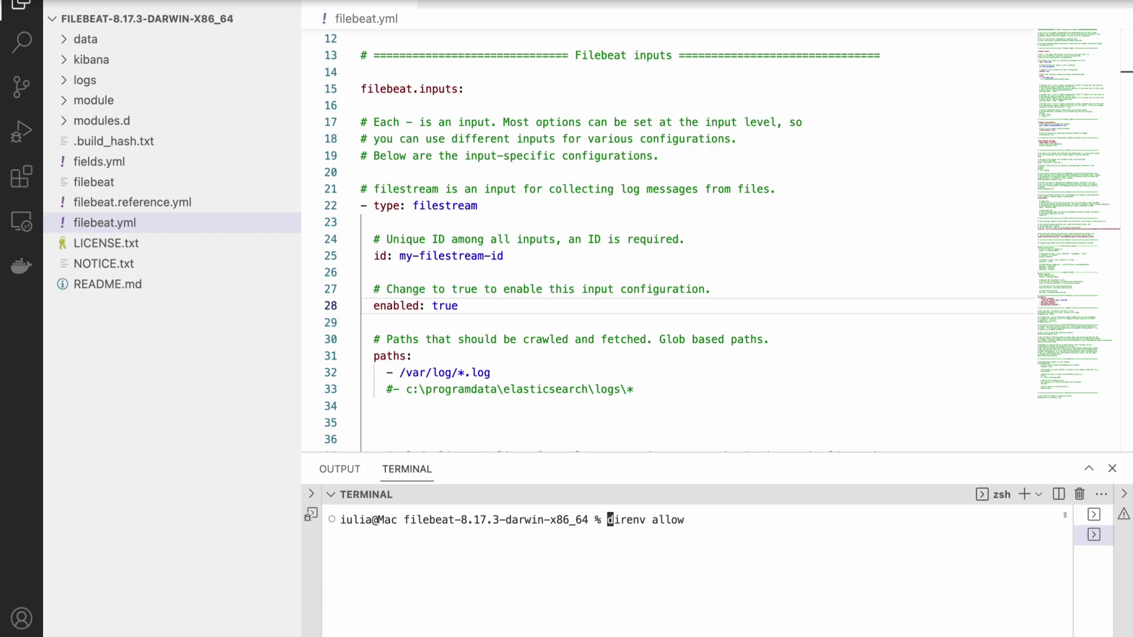
pyautogui.write('./fil')
pyautogui.press('Tab')
pyautogui.write('-e')
pyautogui.press('Return')
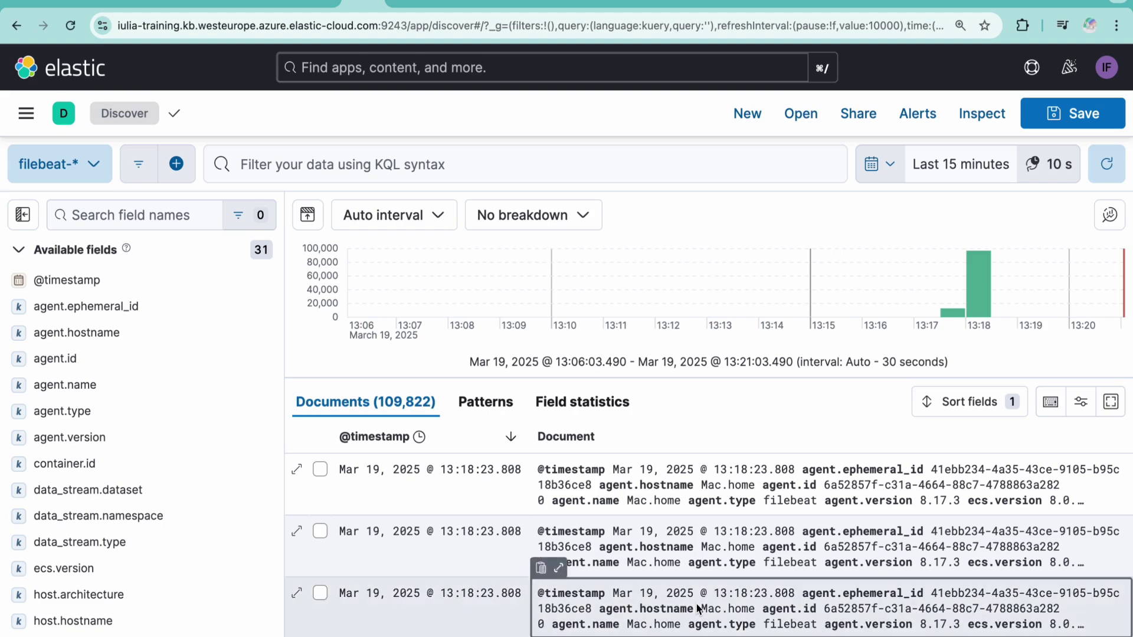
# Refresh the filebeat-* logs and filter them by a person's name keyword, leaving 2,283 documents.
pyautogui.click(1107, 168)
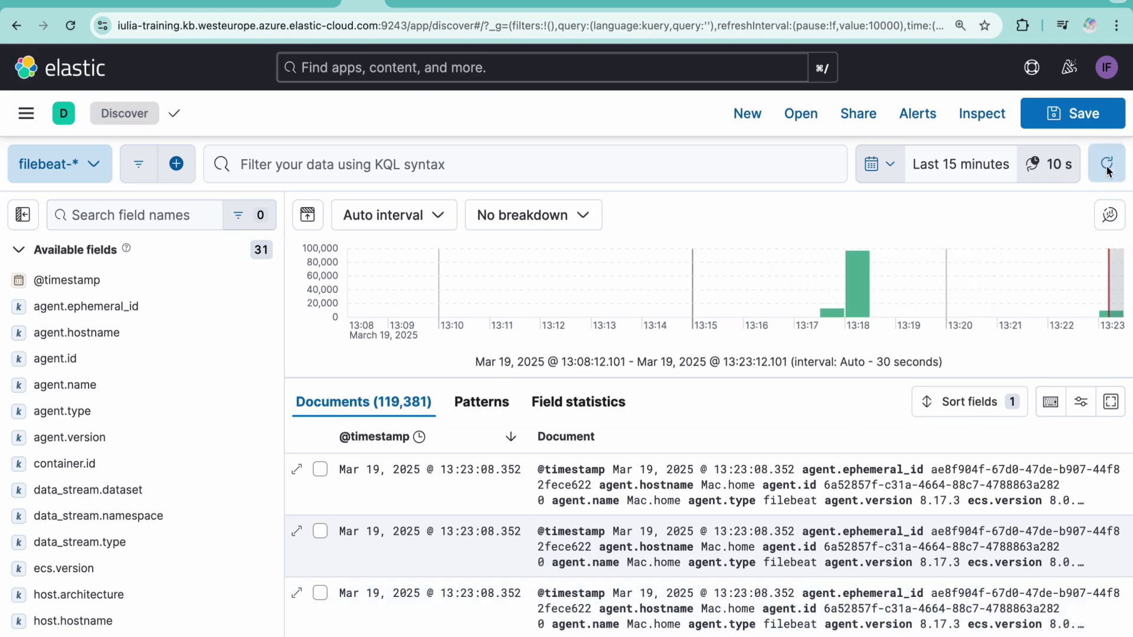
pyautogui.click(1106, 170)
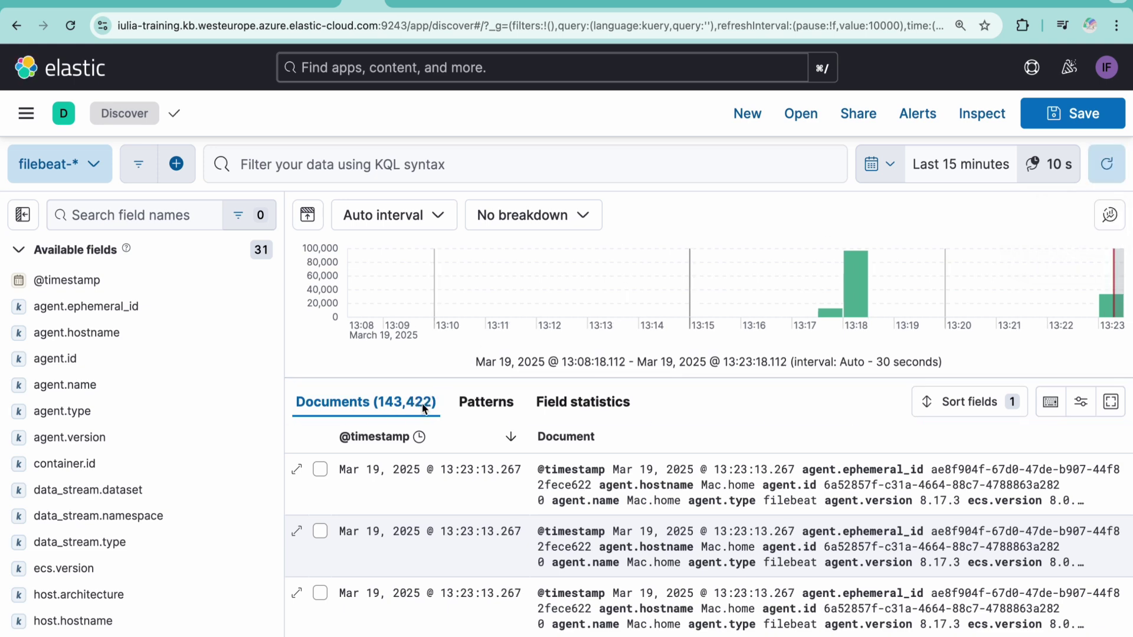
pyautogui.click(431, 164)
pyautogui.write('iulia')
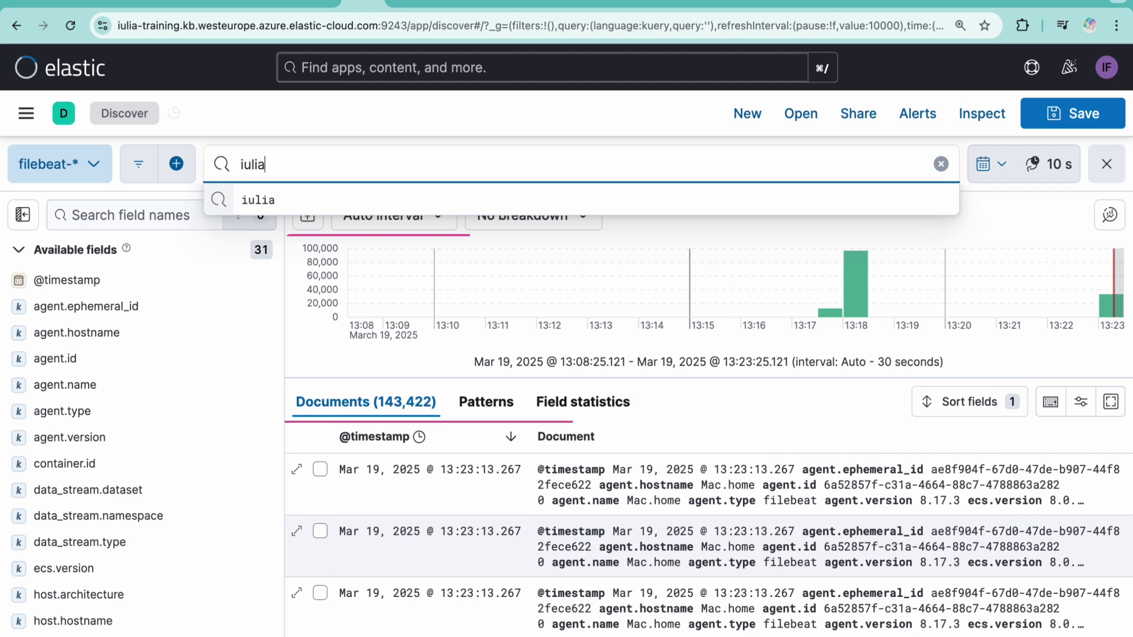
pyautogui.press('Return')
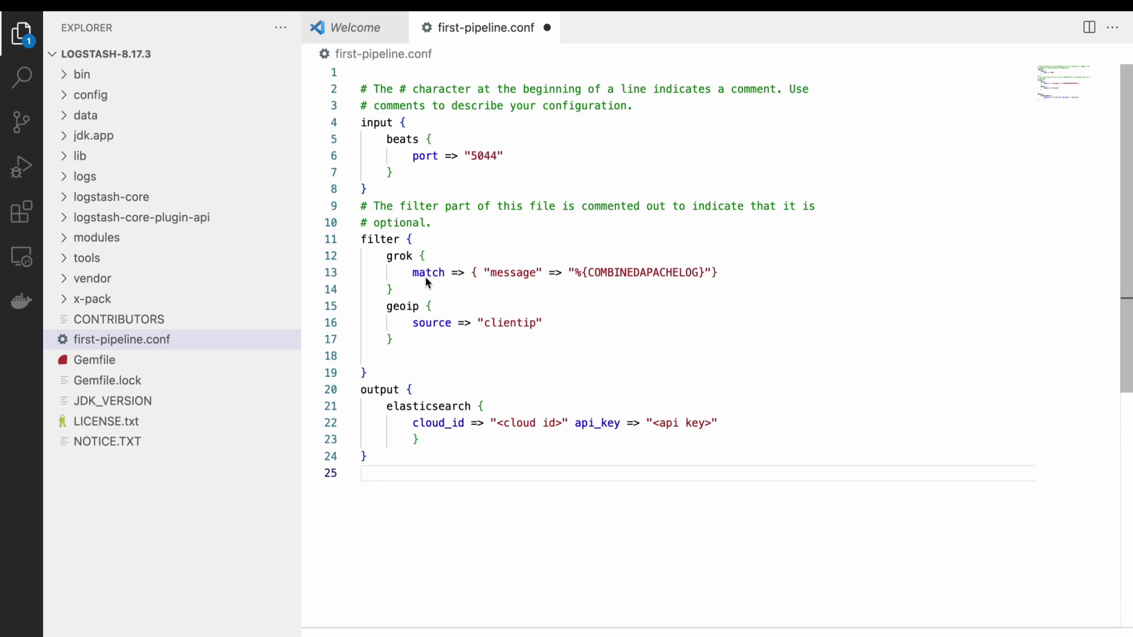
# Review line 22's Elasticsearch output in first-pipeline.conf, then select client IP 83.149.9.216 in the sample log.
pyautogui.moveTo(412, 422); pyautogui.dragTo(745, 424)
pyautogui.click(745, 423)
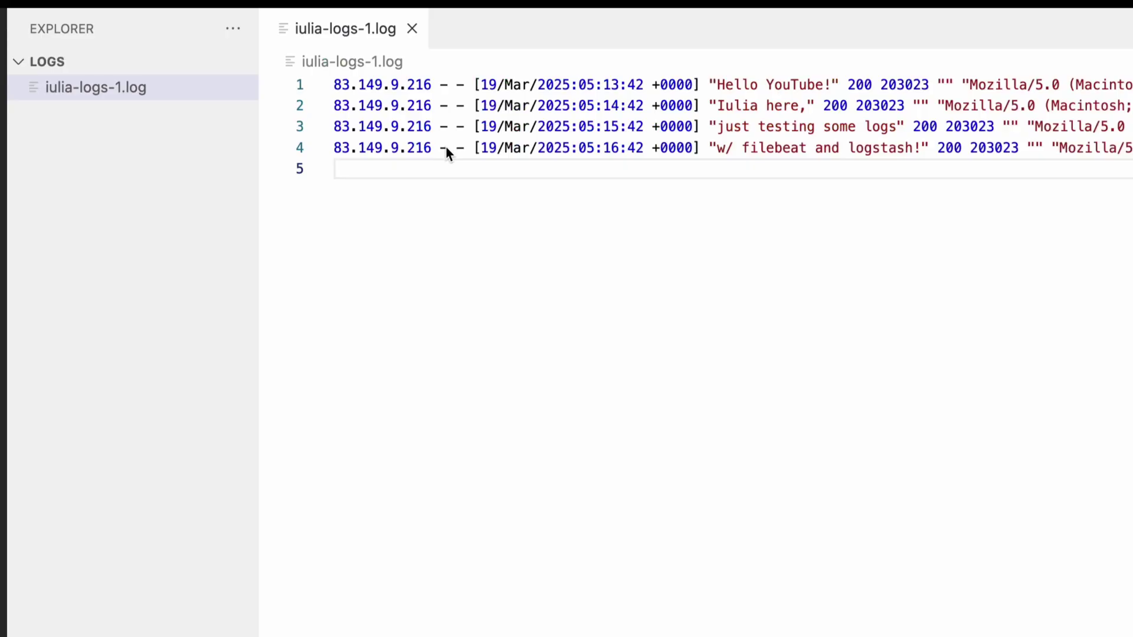
pyautogui.moveTo(445, 152); pyautogui.dragTo(298, 152)
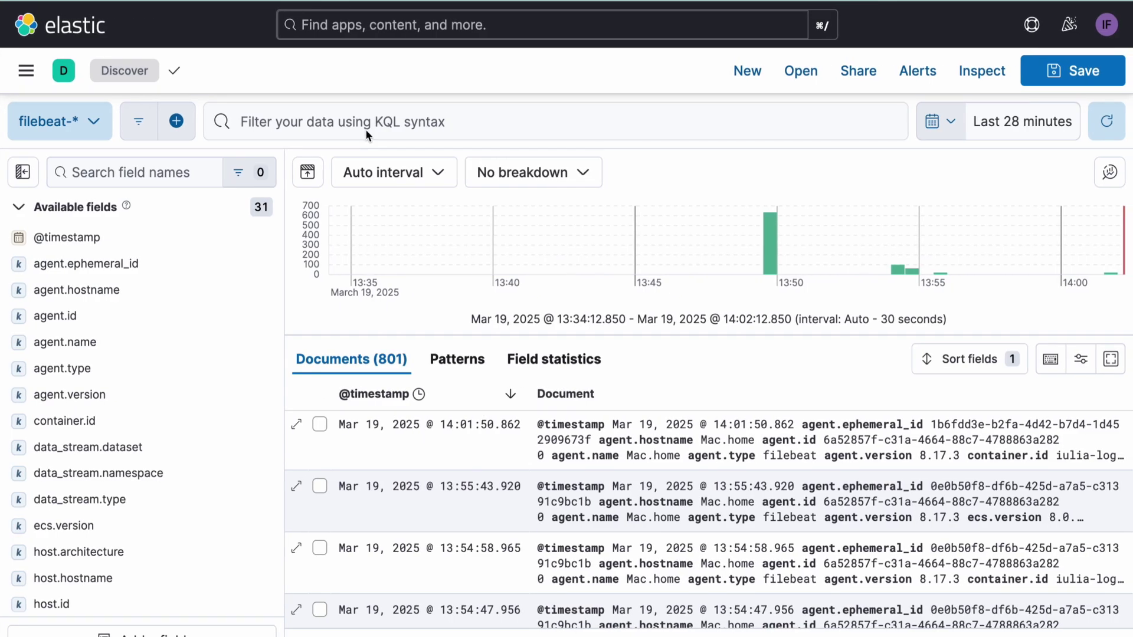
# Query Discover for 83.149.9.216 and inspect the newest matching document's full JSON.
pyautogui.click(363, 126)
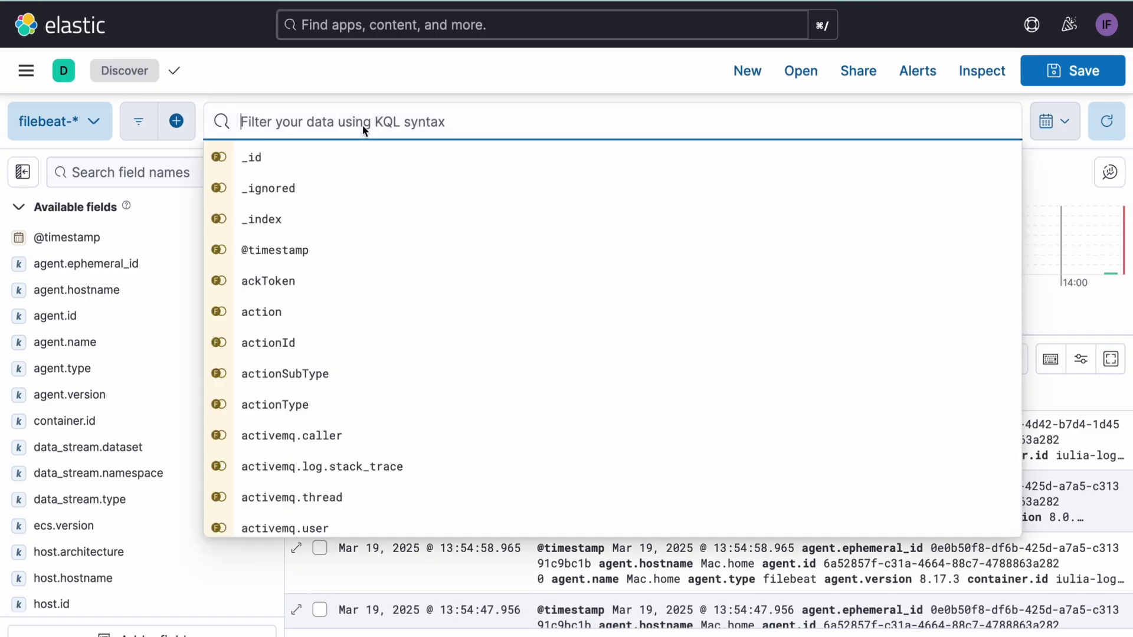
pyautogui.write('83.149.9.216')
pyautogui.press('Return')
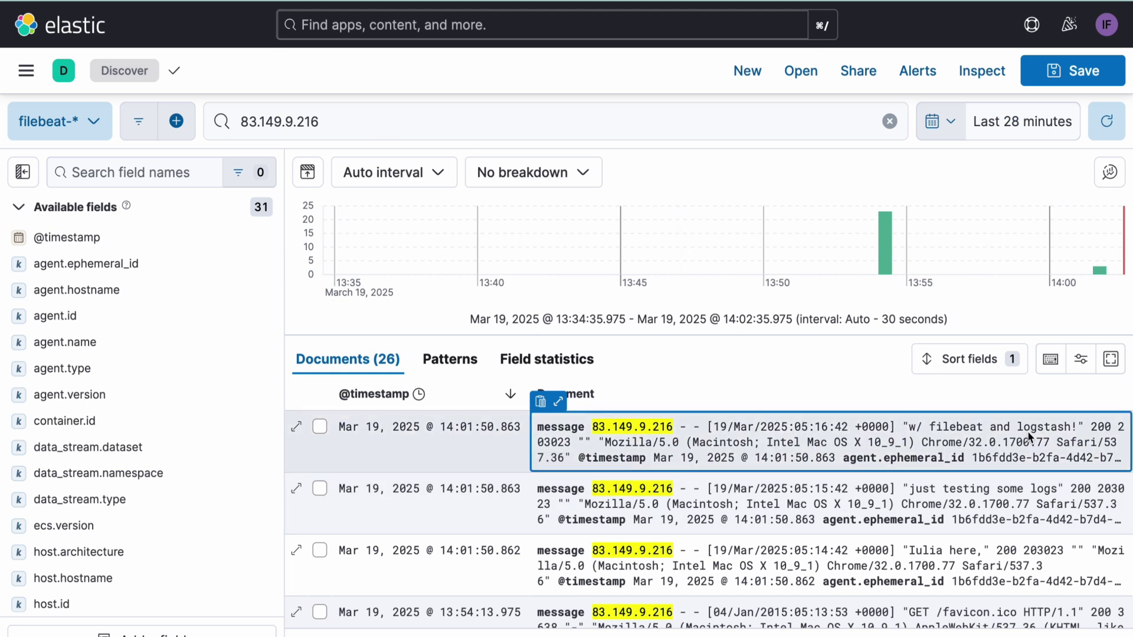
pyautogui.click(559, 401)
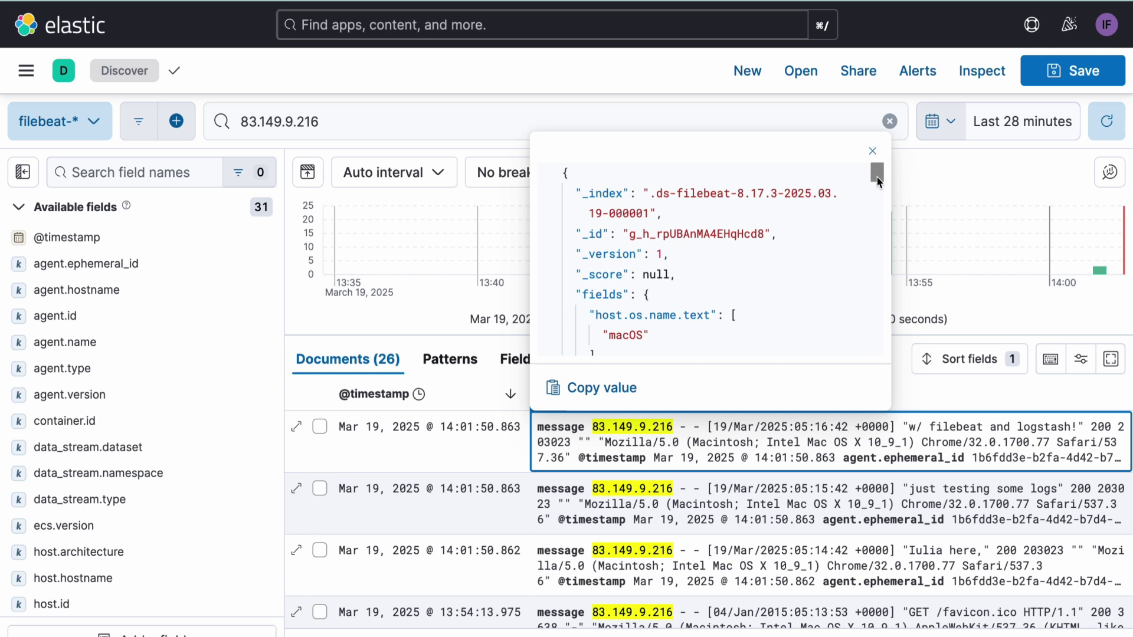
pyautogui.moveTo(876, 180); pyautogui.dragTo(875, 248)
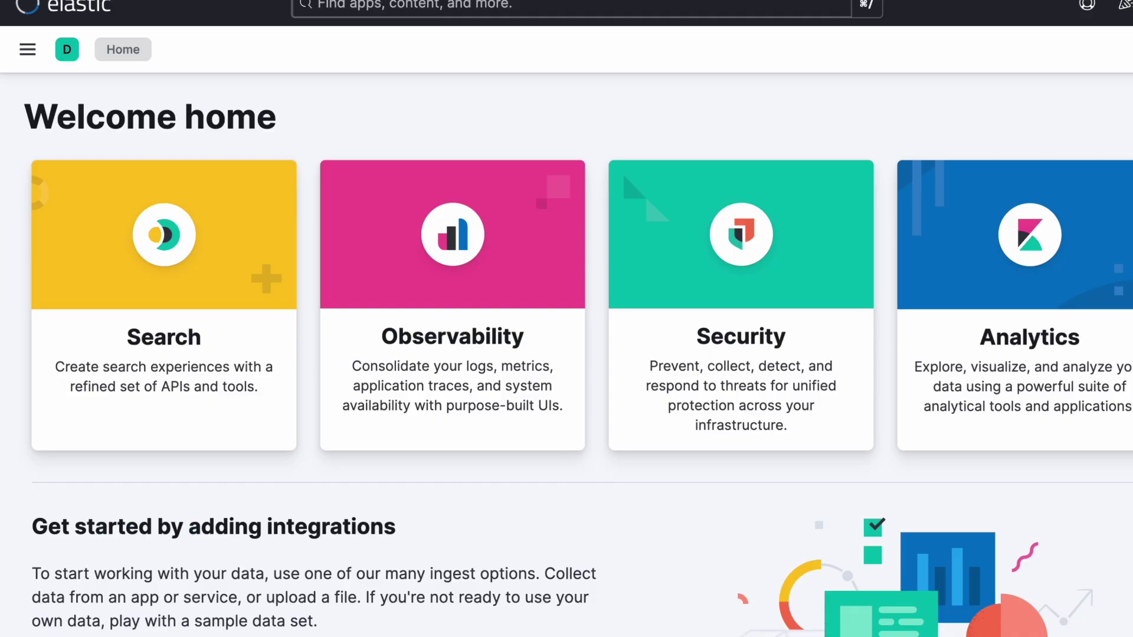
# Go to Management > Integrations from Kibana's main navigation menu.
pyautogui.click(28, 56)
pyautogui.scroll(-10, 41, 512)
pyautogui.click(65, 458)
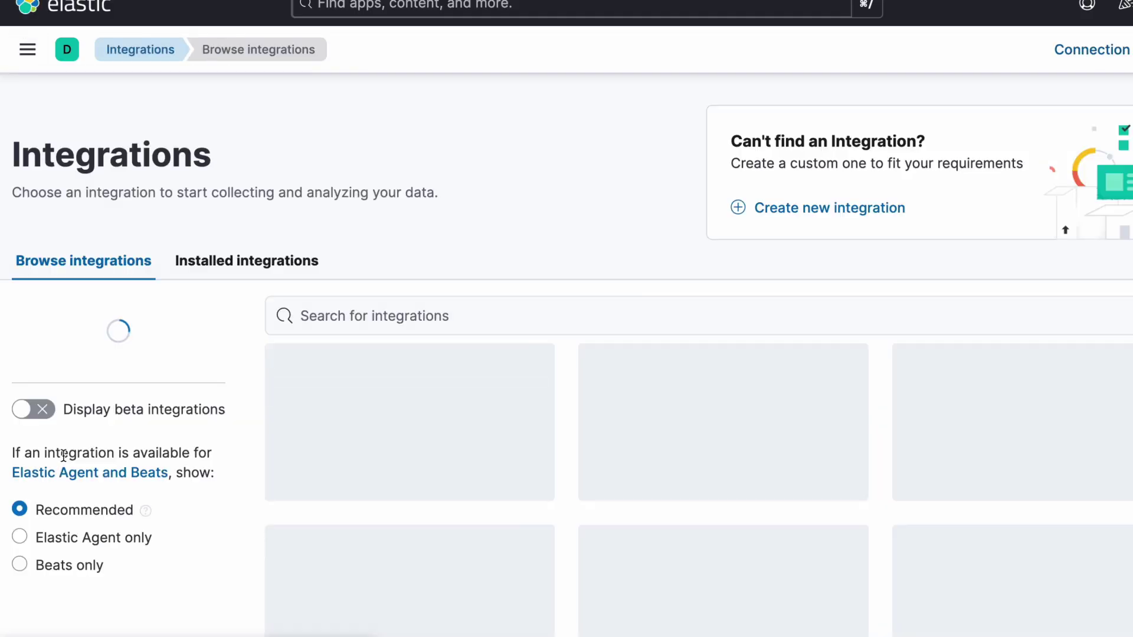
# Browse the integration cards, then search the catalog for 'opente'.
pyautogui.scroll(-10, 465, 461)
pyautogui.scroll(-8, 465, 461)
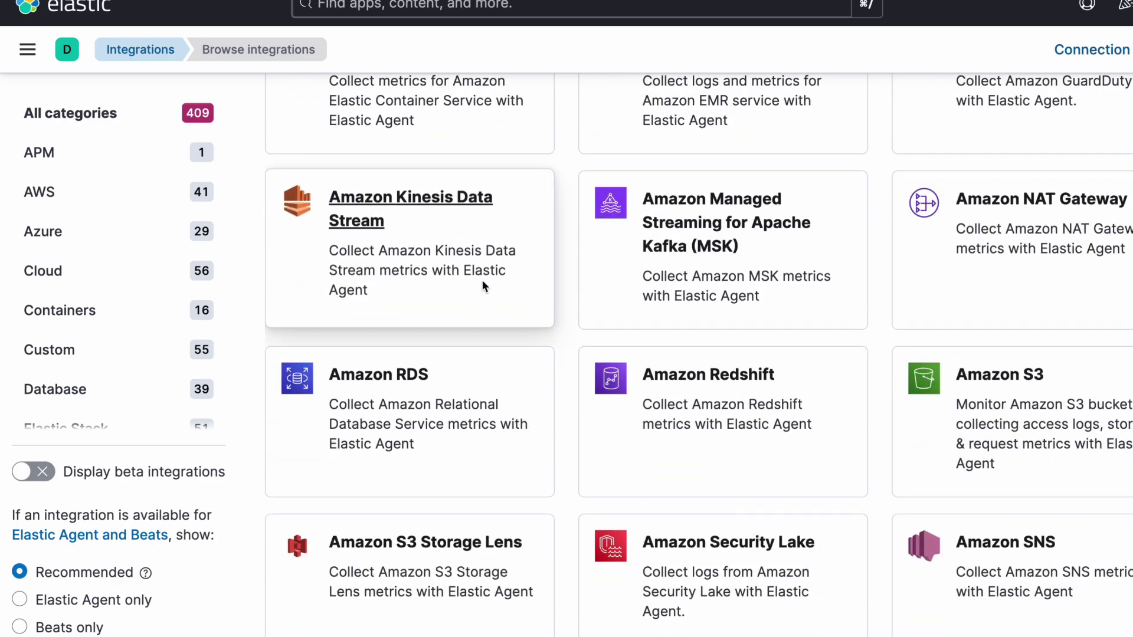
pyautogui.scroll(12, 483, 280)
pyautogui.scroll(6, 482, 280)
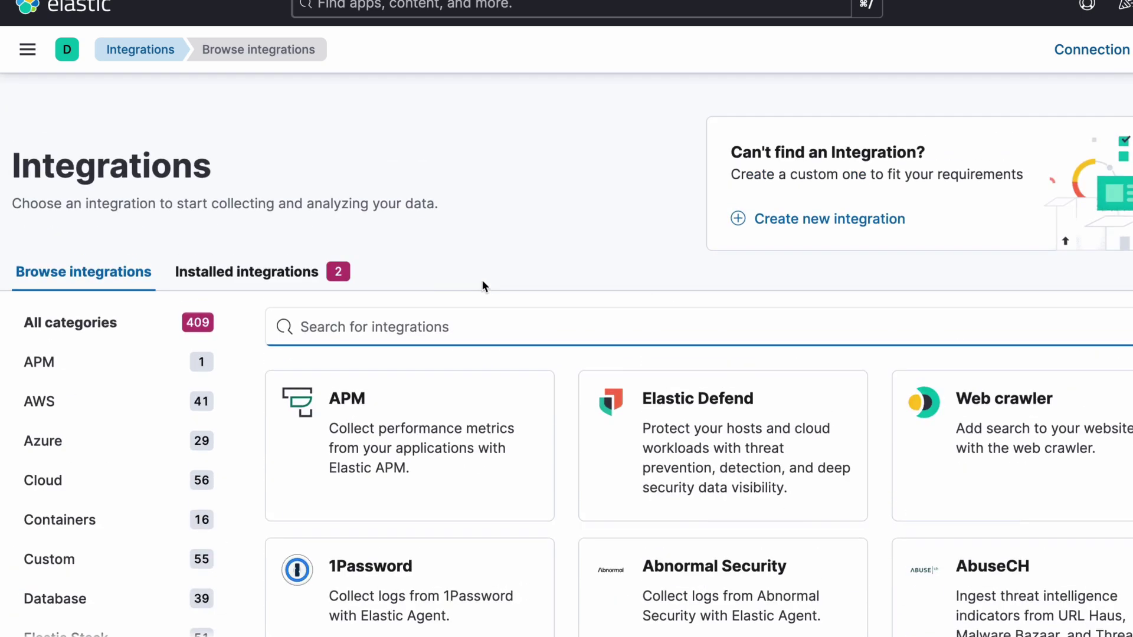
pyautogui.click(480, 315)
pyautogui.write('opente')
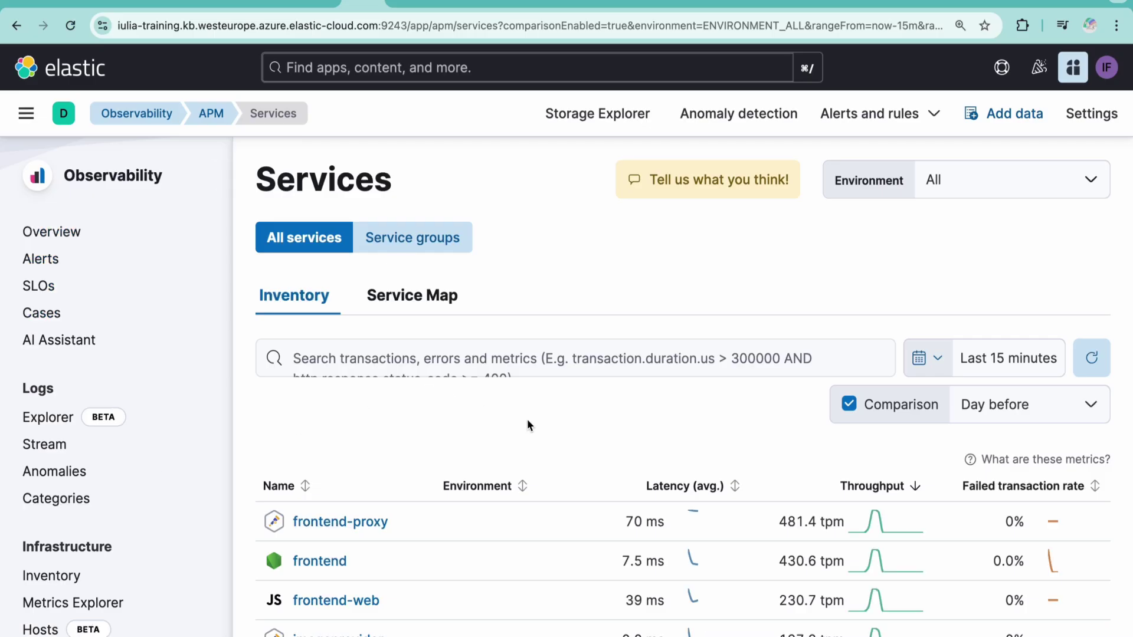
# Switch APM Services to the Service Map, zooming and panning to reveal more services.
pyautogui.scroll(-7, 528, 425)
pyautogui.scroll(7, 527, 418)
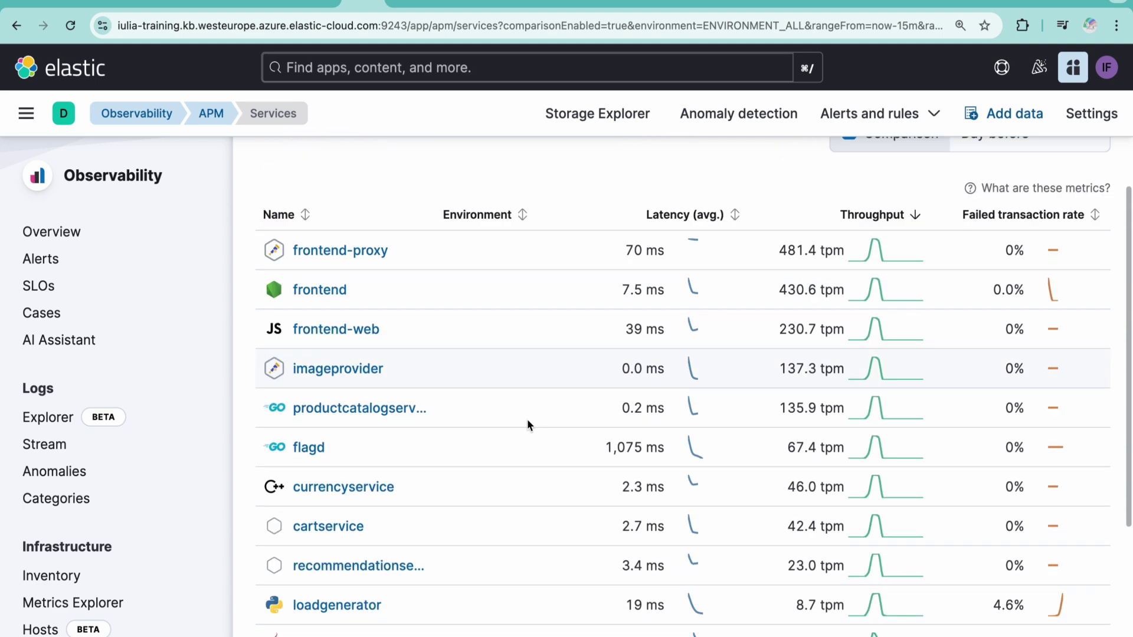
pyautogui.click(422, 299)
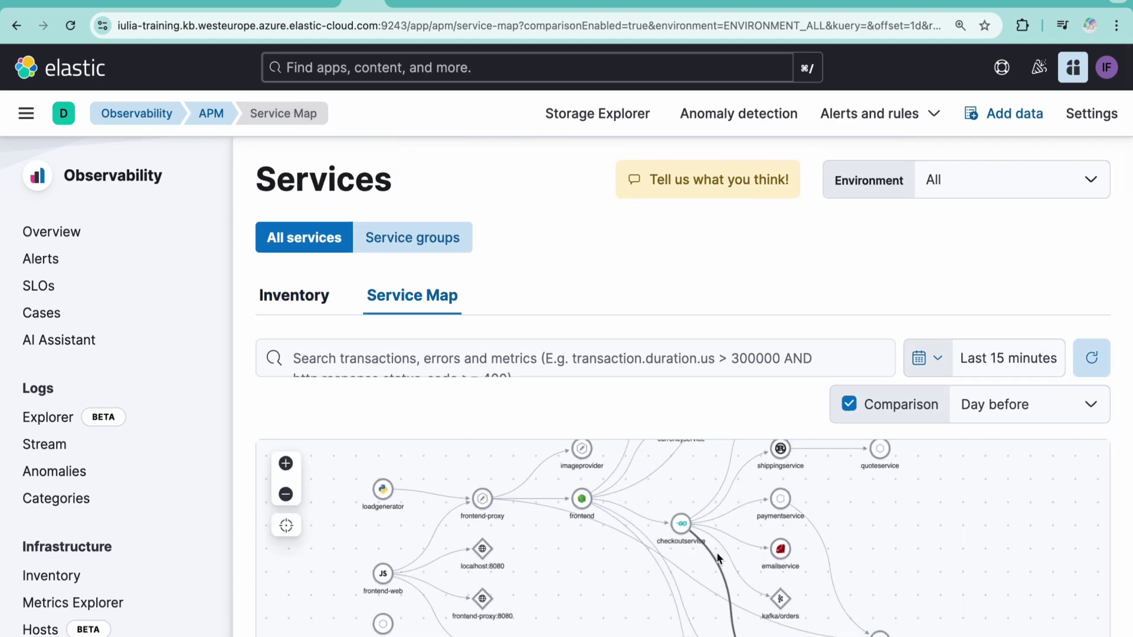
pyautogui.click(700, 558)
pyautogui.moveTo(700, 558); pyautogui.dragTo(539, 636)
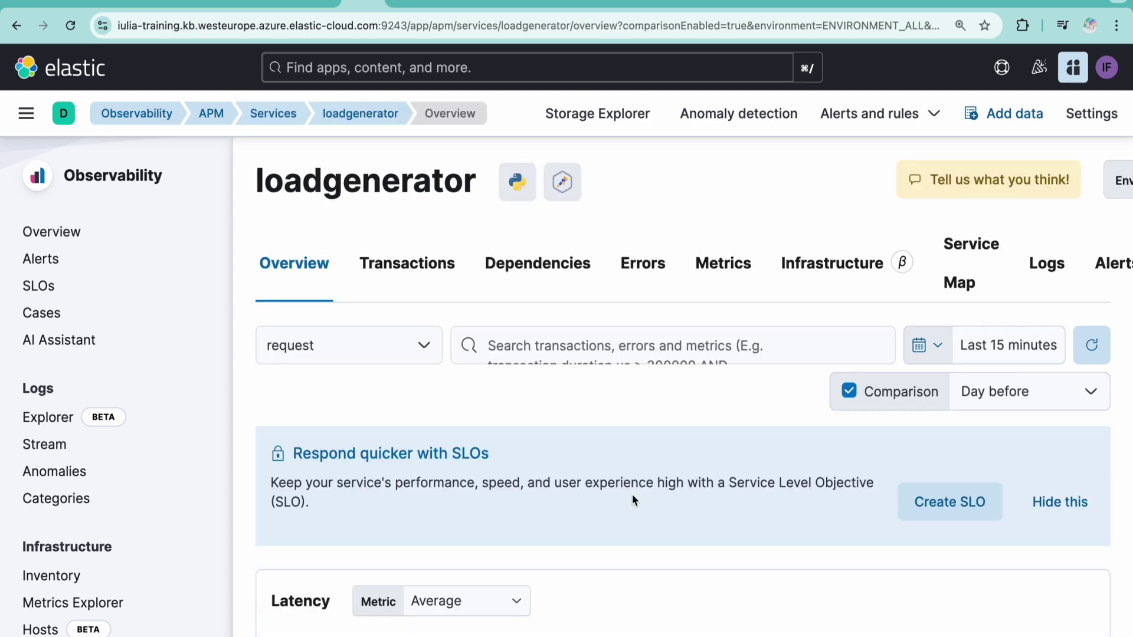
# Review the loadgenerator Overview, then show its CPU and system memory usage on Metrics.
pyautogui.scroll(-5, 632, 493)
pyautogui.scroll(-4, 634, 496)
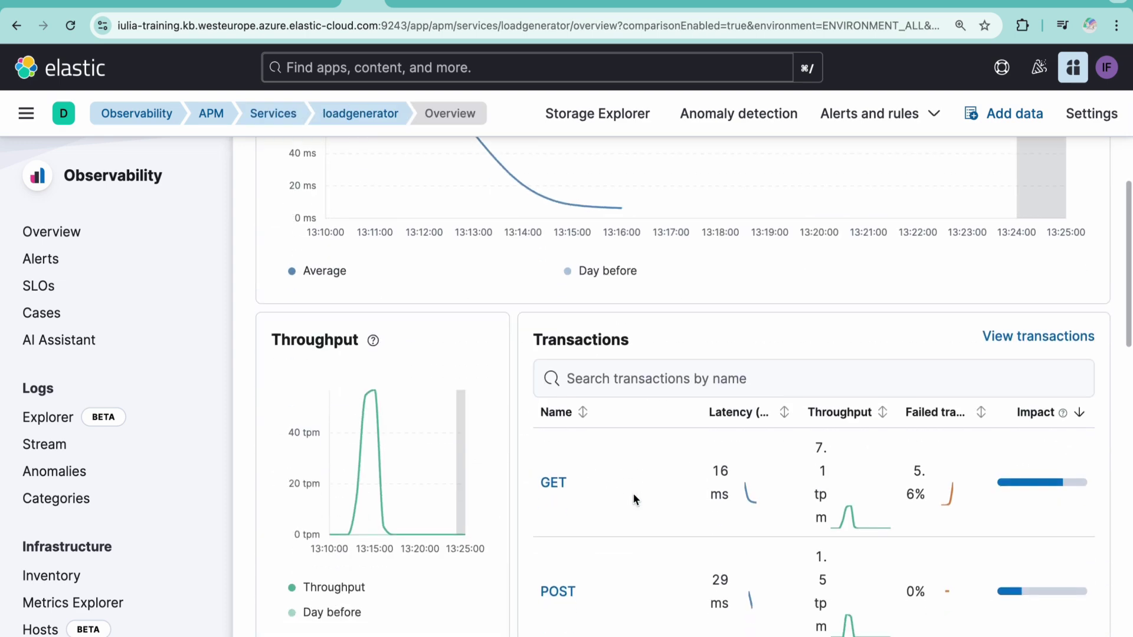
pyautogui.scroll(-3, 634, 495)
pyautogui.scroll(-3, 633, 494)
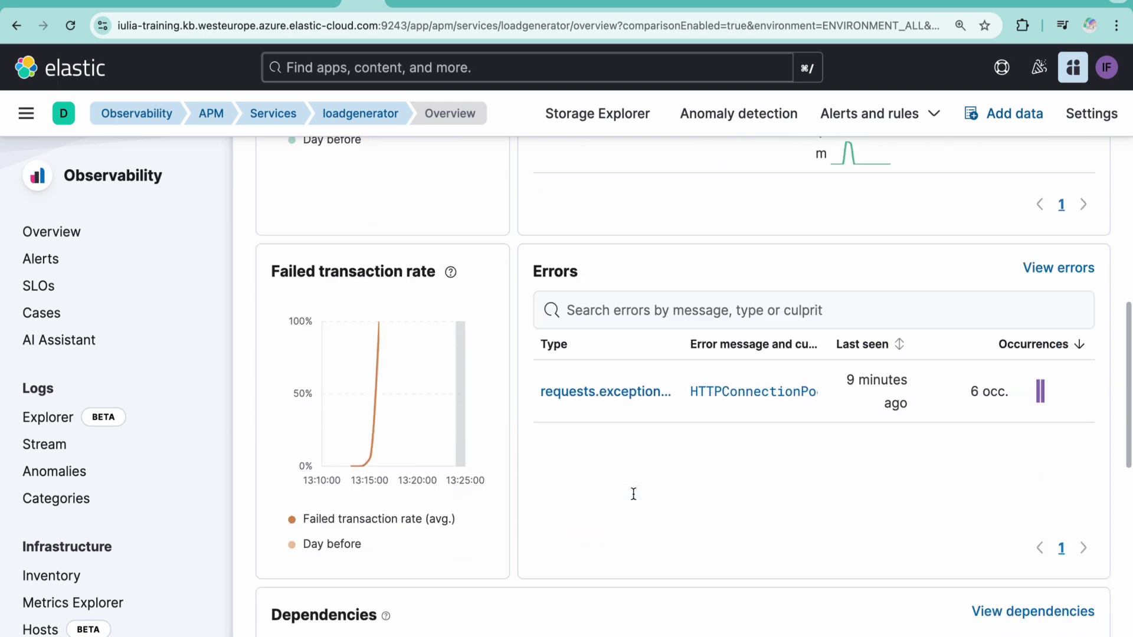
pyautogui.scroll(10, 633, 494)
pyautogui.scroll(5, 632, 493)
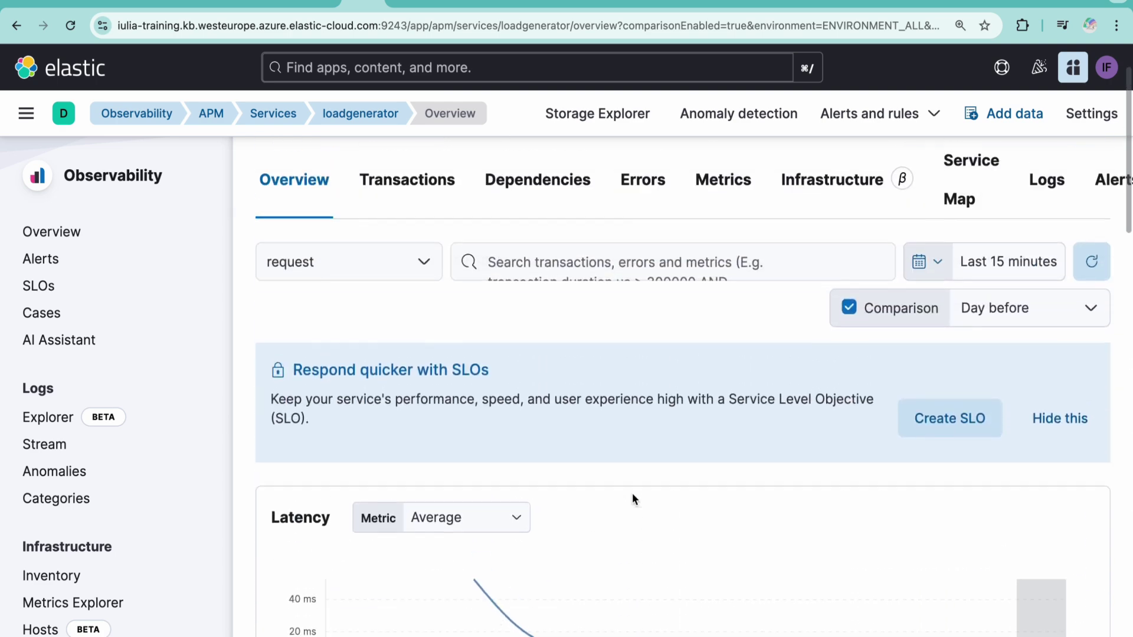
pyautogui.click(729, 266)
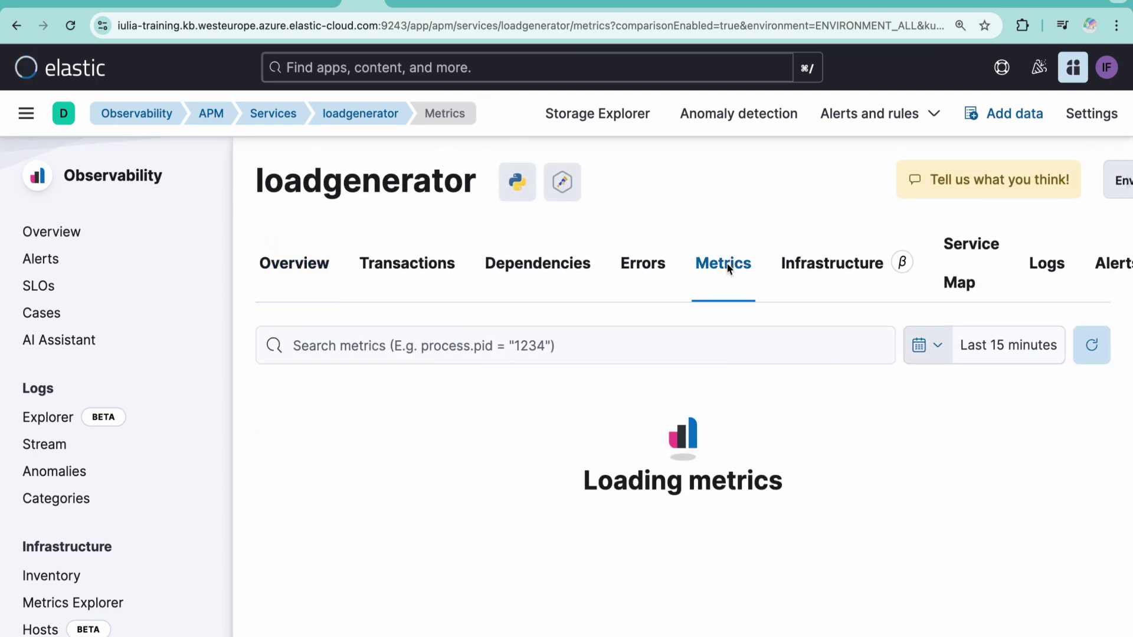
pyautogui.scroll(-1, 743, 531)
pyautogui.scroll(-1, 743, 530)
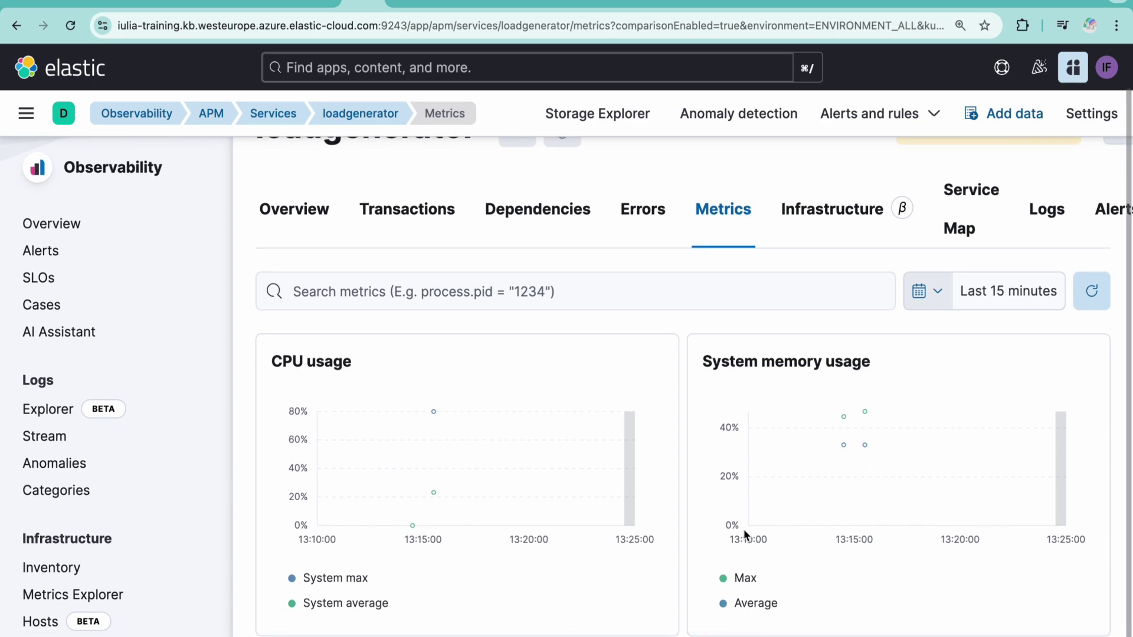